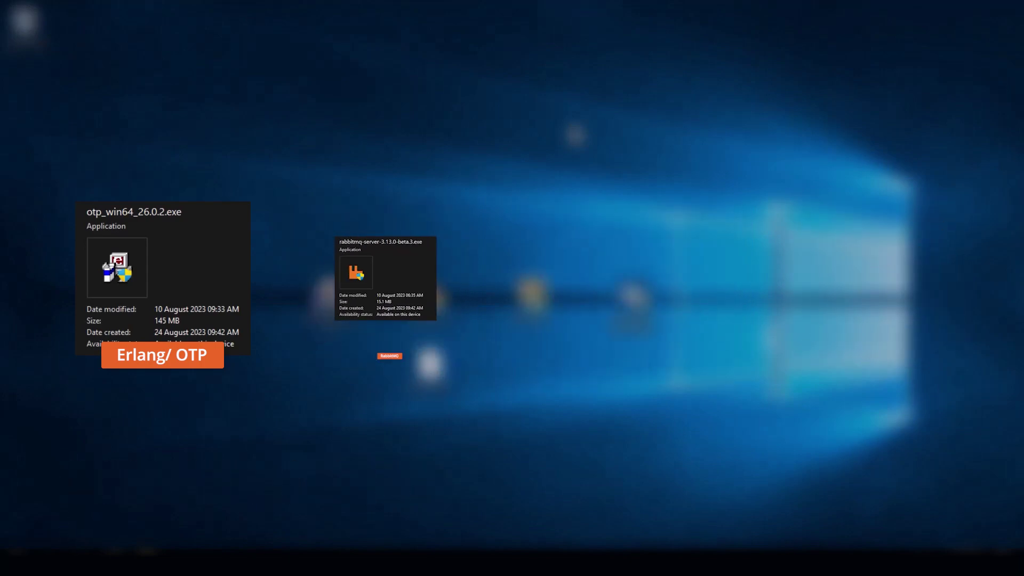
- Install Erlang OTP 26 with the Microsoft DLLs into C:\Program Files\Erlang OTP, keeping default folders
left_click(318, 299)
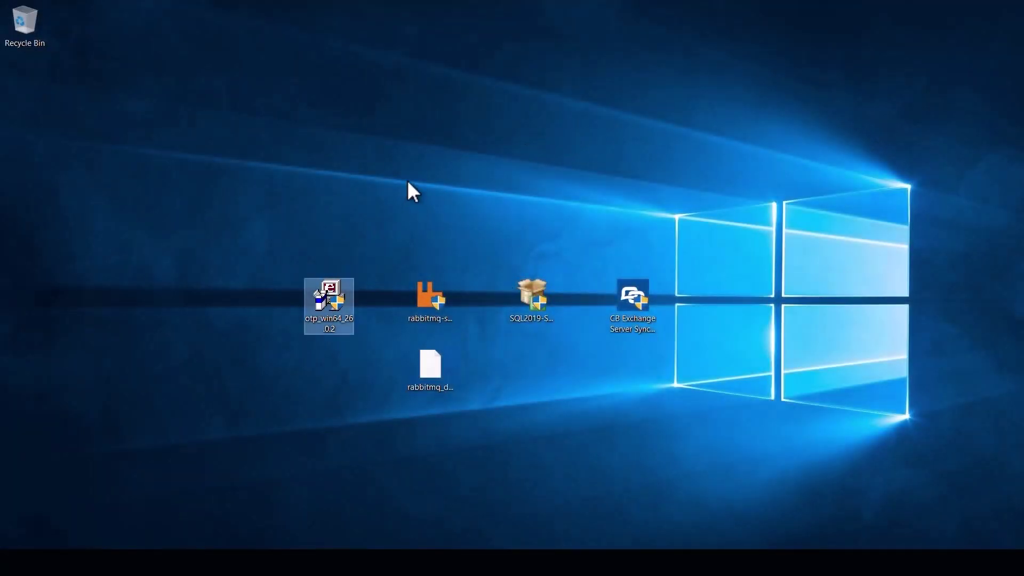
left_click(394, 368)
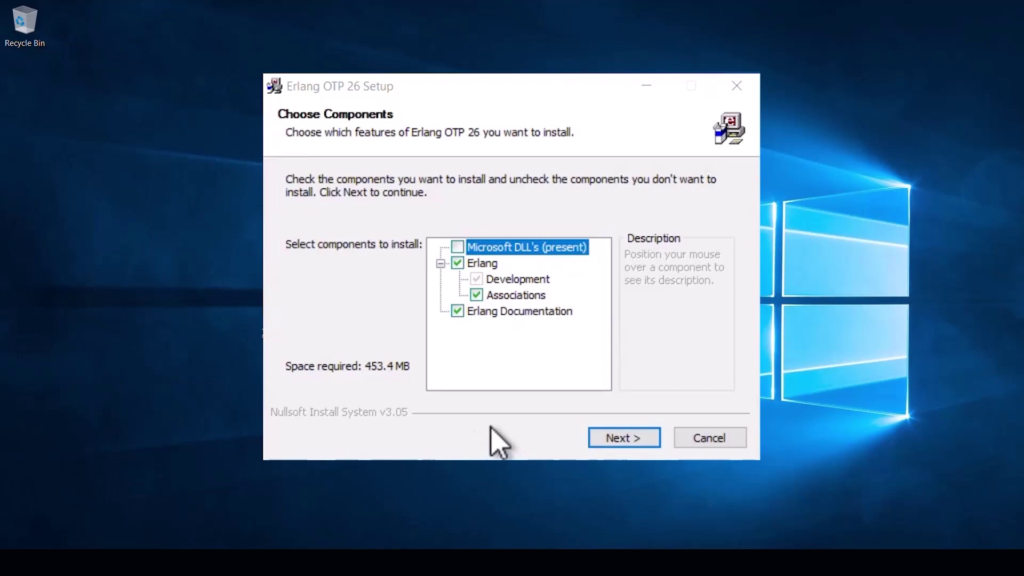
left_click(458, 247)
left_click(615, 431)
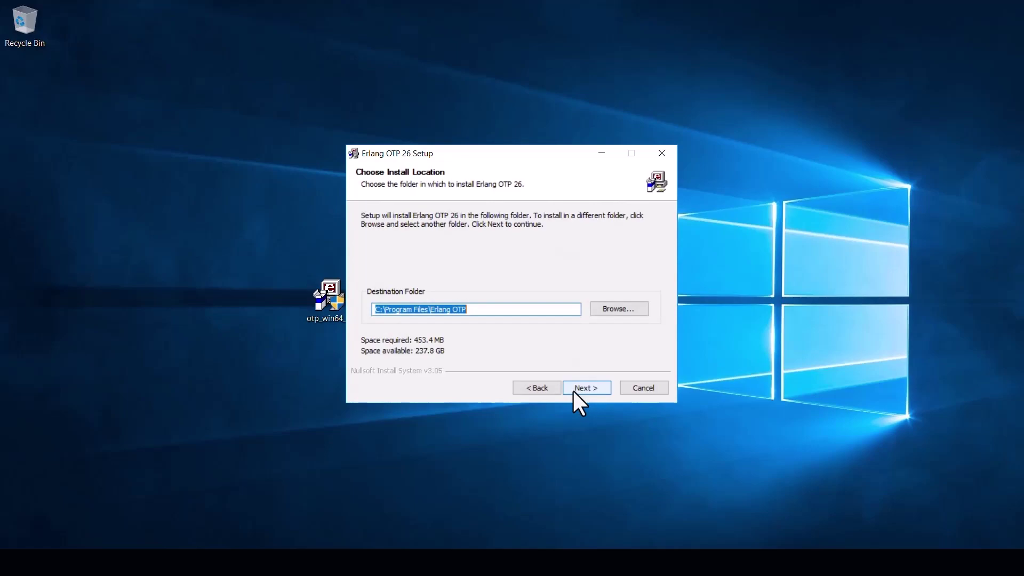
left_click(572, 391)
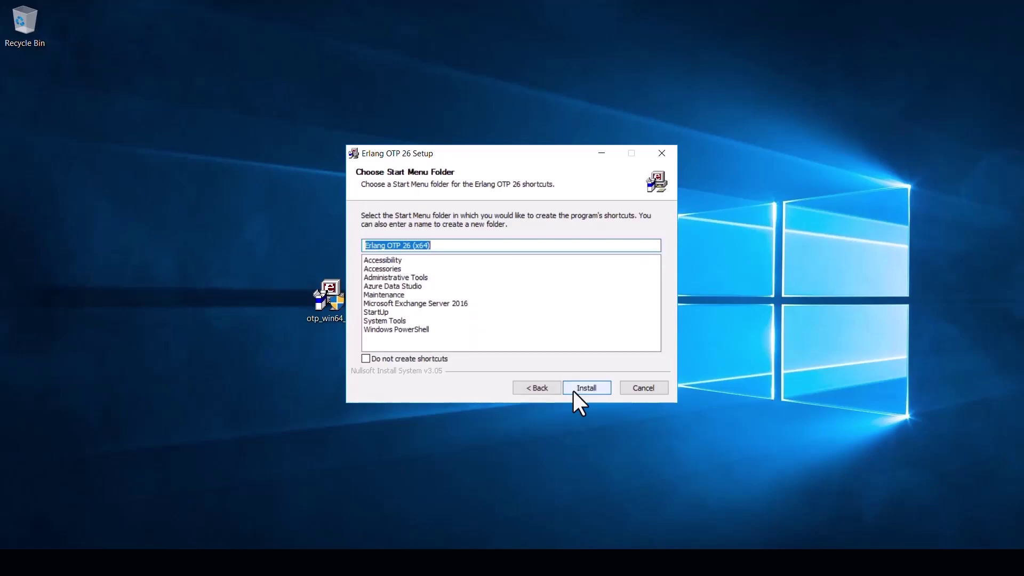
left_click(573, 391)
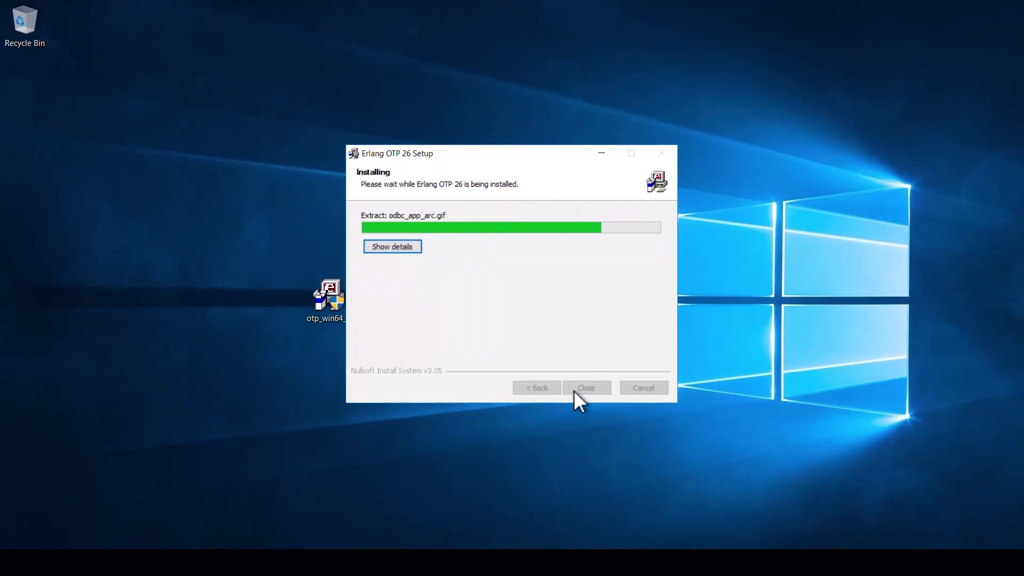
left_click(586, 388)
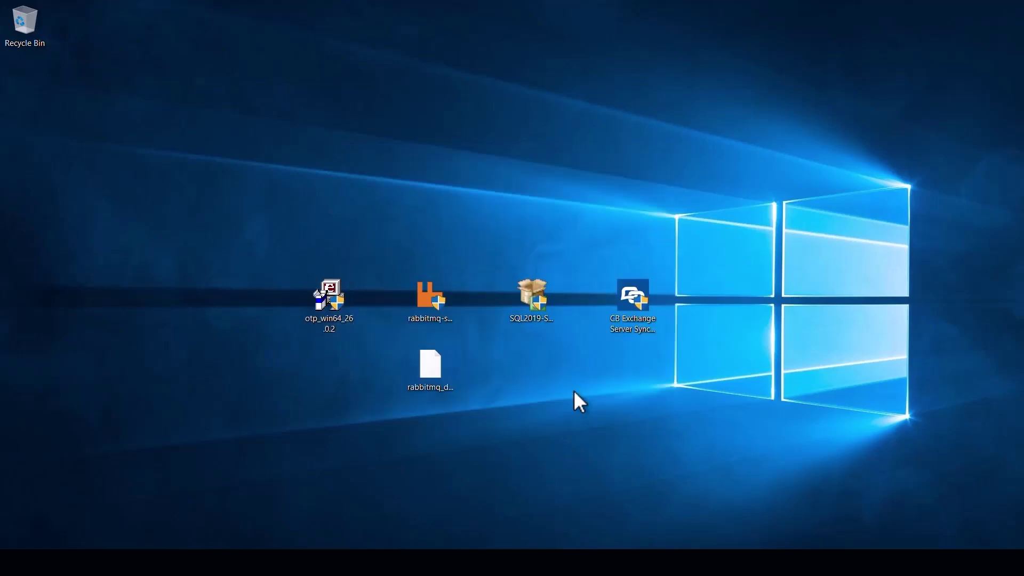
- Install RabbitMQ Server 3.13.0-beta.3 with default components and start its service on finish
double_click(437, 298)
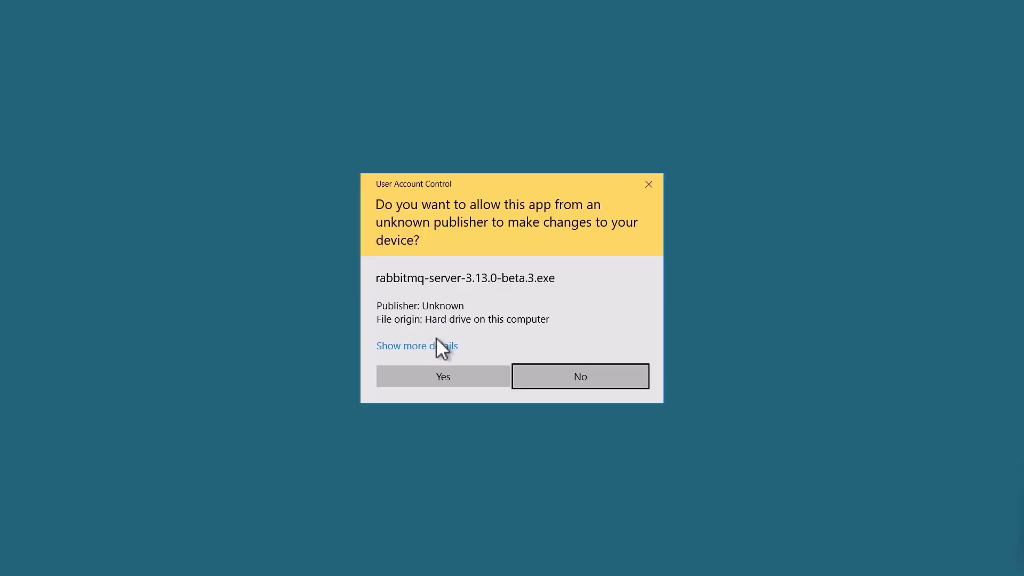
left_click(431, 375)
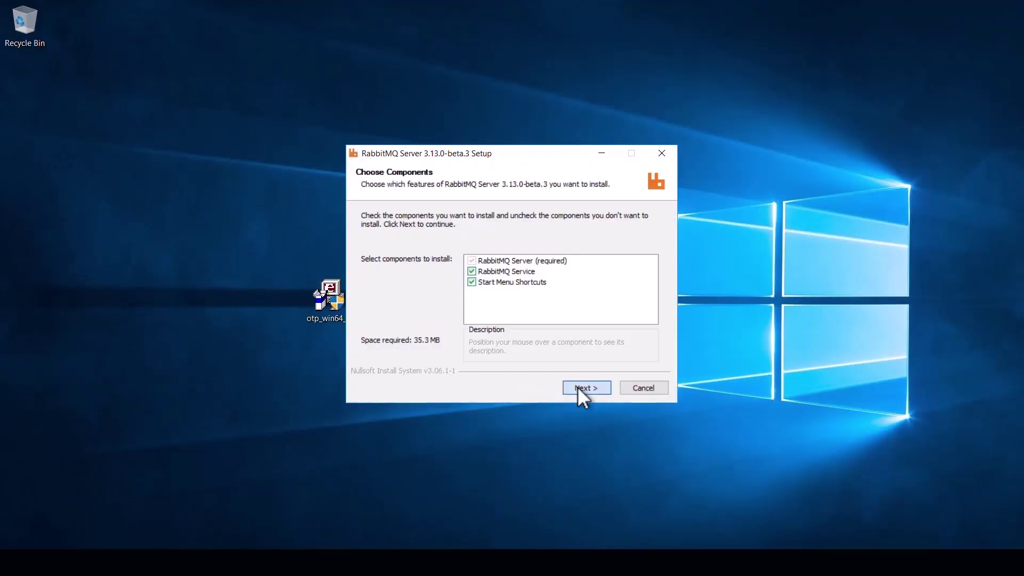
left_click(578, 388)
left_click(578, 387)
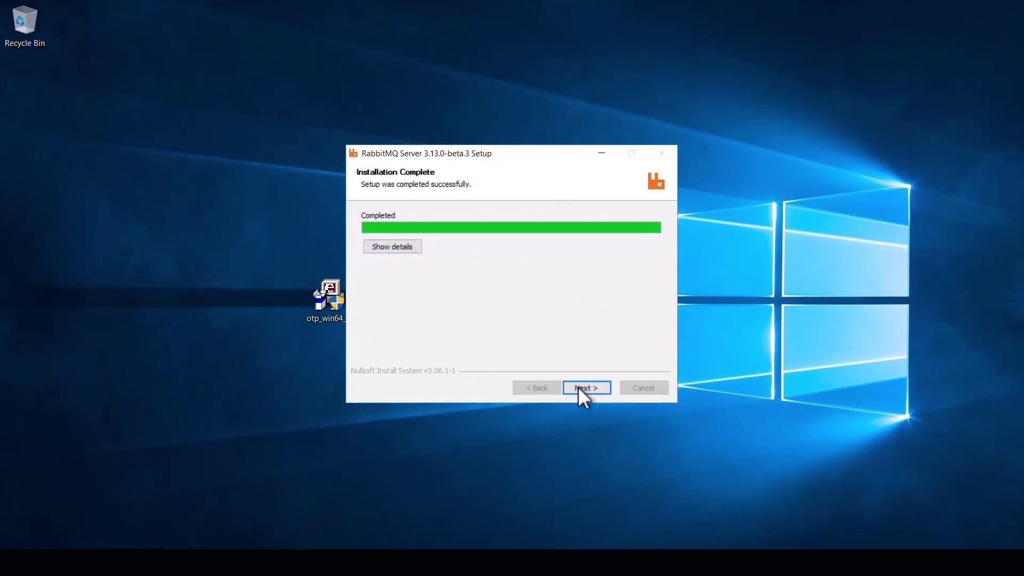
left_click(578, 386)
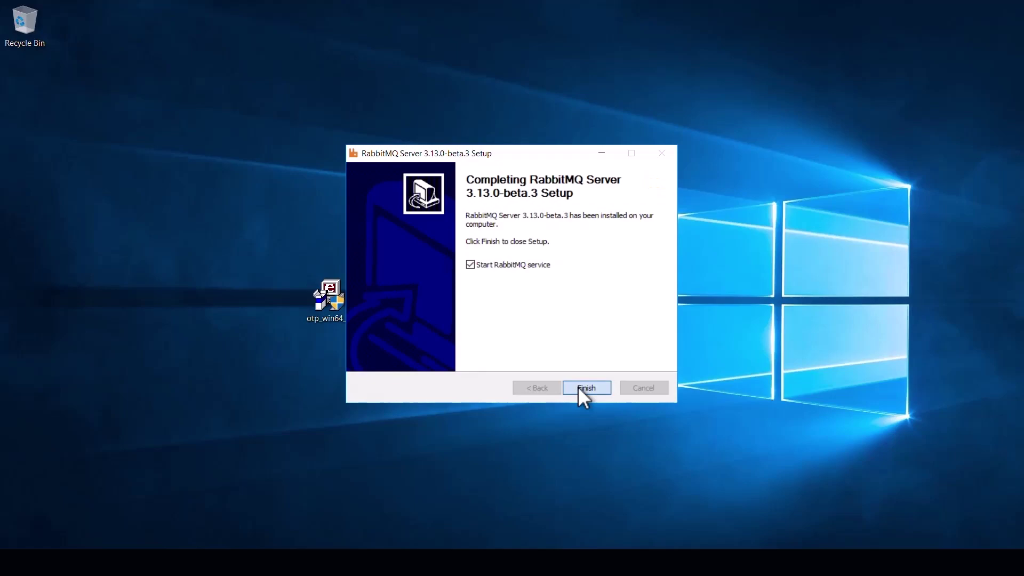
left_click(585, 388)
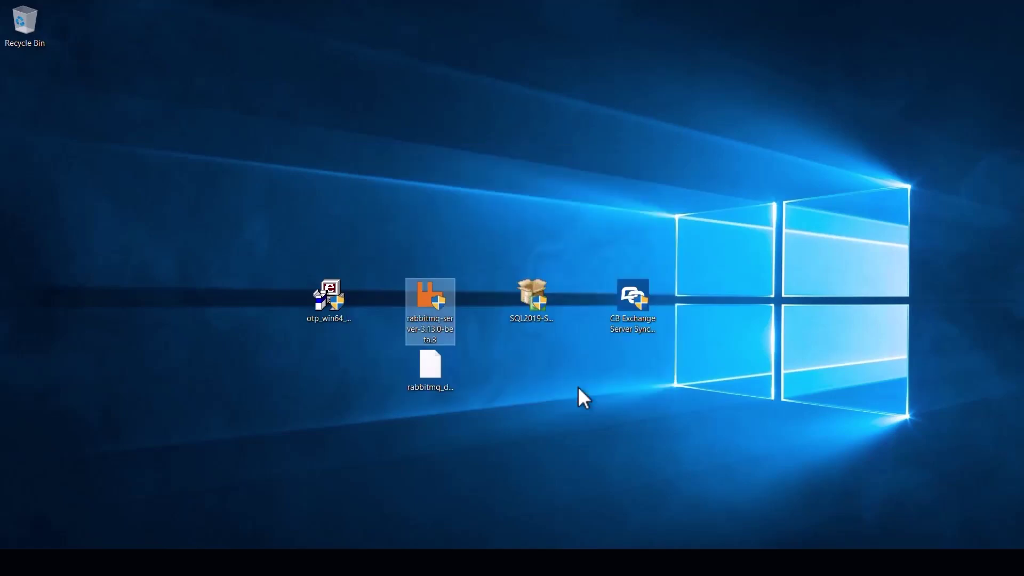
- Move rabbitmq_delayed_message_exchange-3.12.0.ez from the desktop into rabbitmq_server-3.13.0-beta.3\plugins with administrator permission
left_click(435, 366)
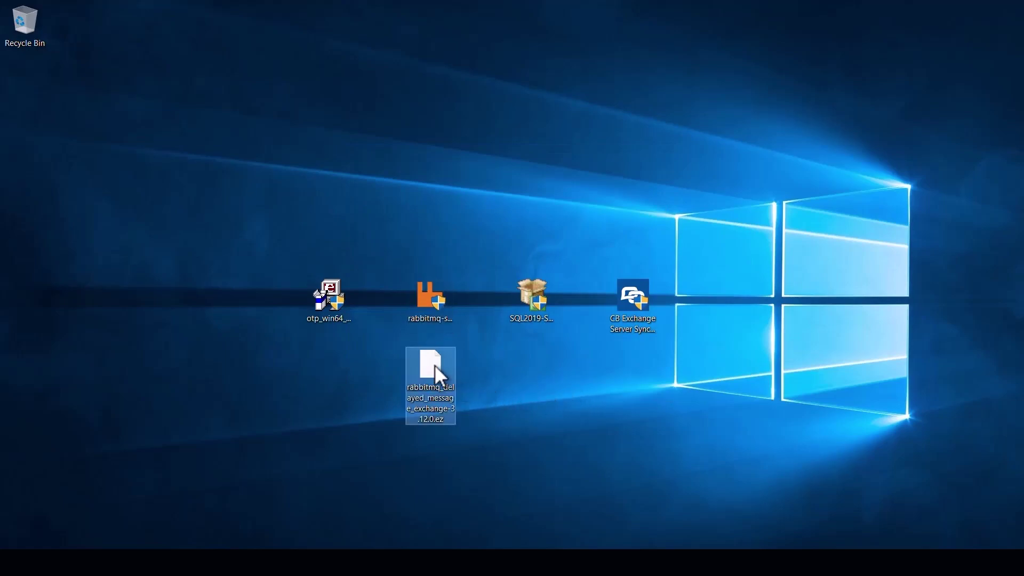
left_click_drag(434, 365, 24, 228)
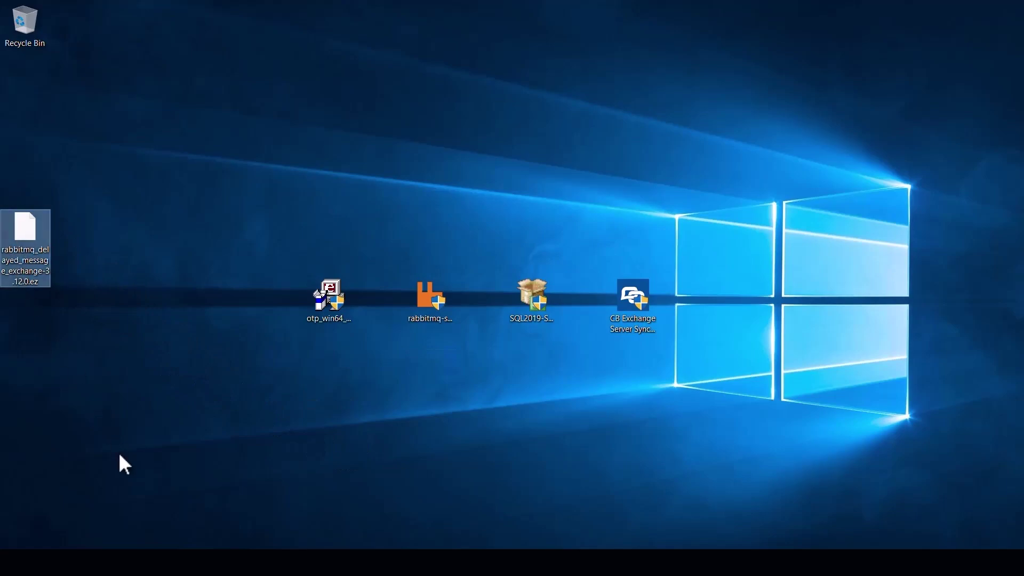
key("super+e")
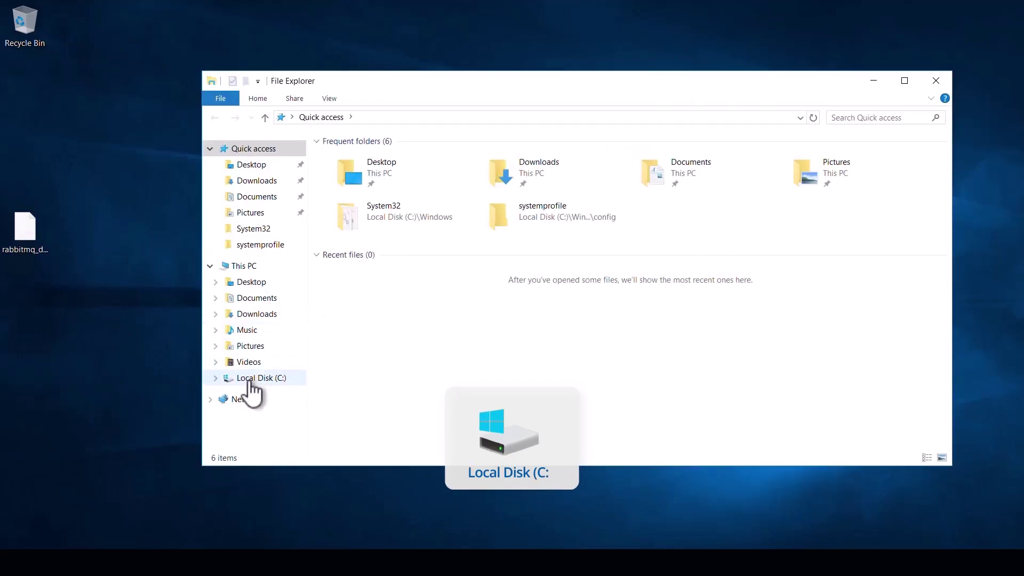
left_click(254, 379)
double_click(363, 246)
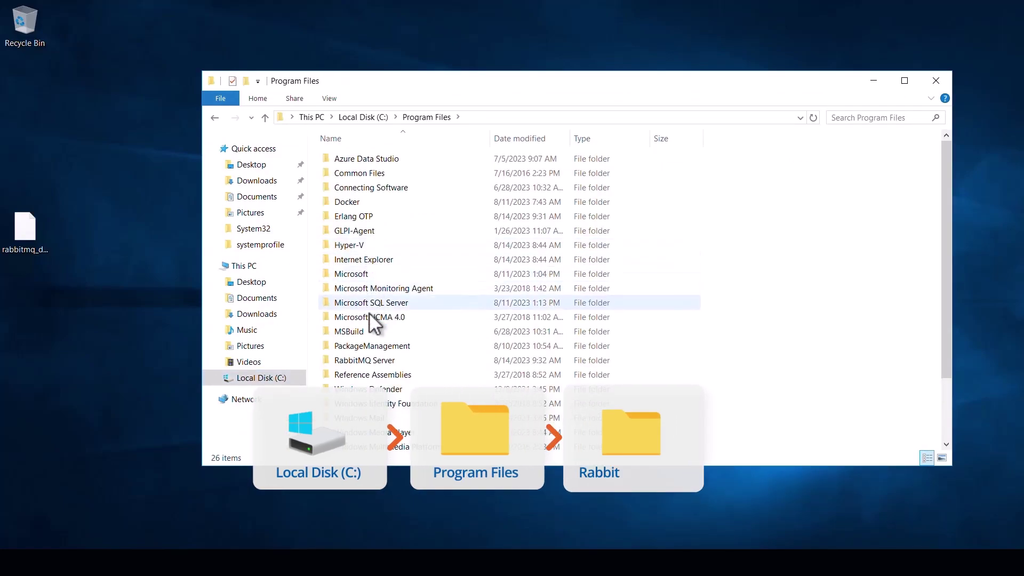
double_click(365, 360)
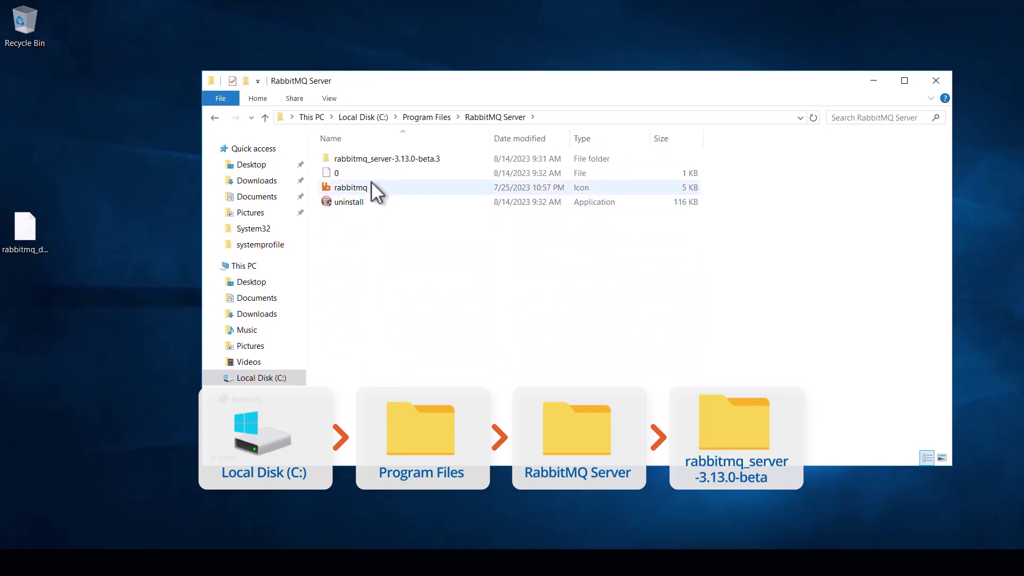
double_click(372, 158)
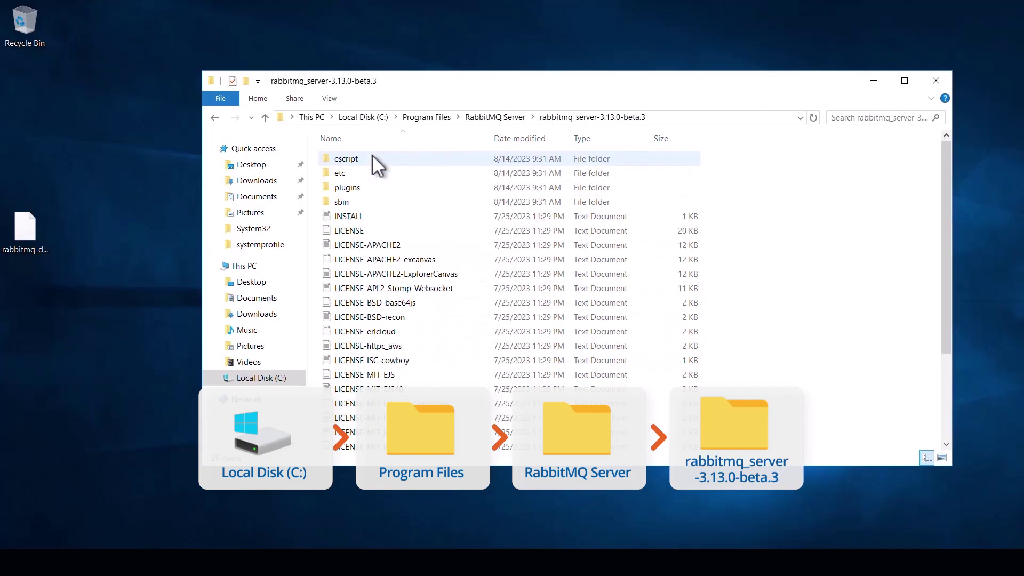
double_click(360, 188)
left_click_drag(23, 227, 824, 233)
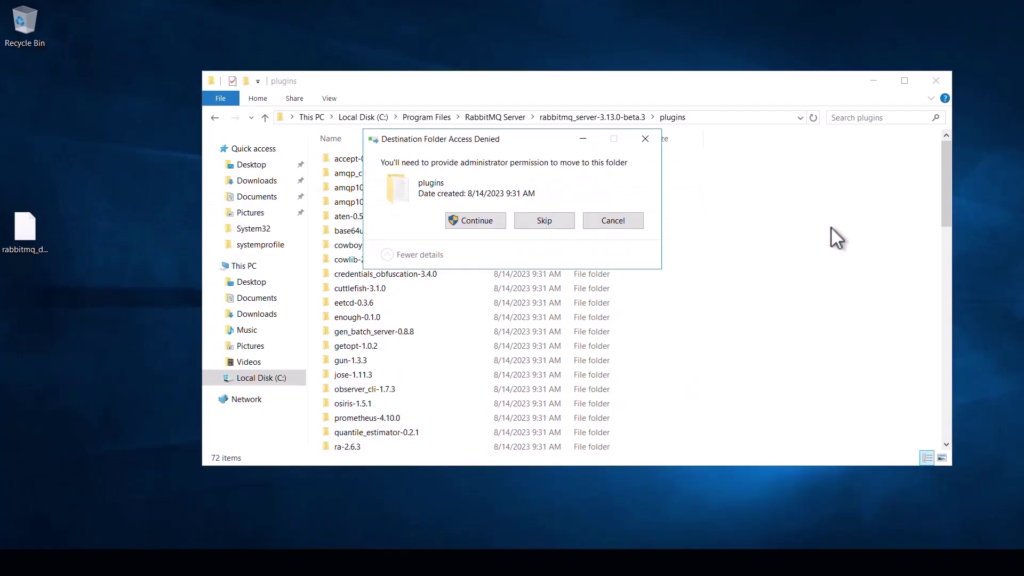
left_click(476, 221)
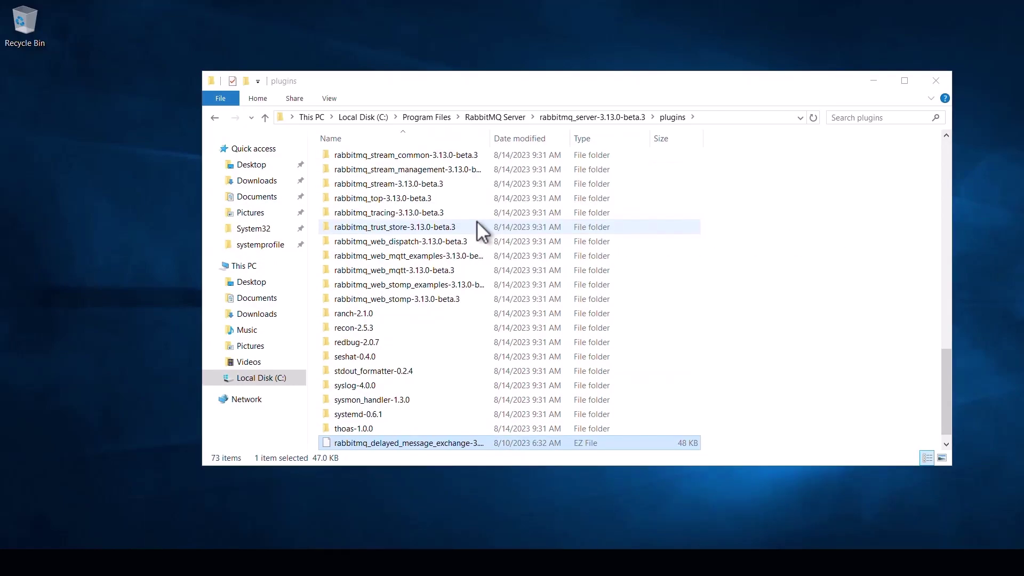
- Drop the version suffix so the plugin file is named rabbitmq_delayed_message_exchange.ez
left_click(450, 451)
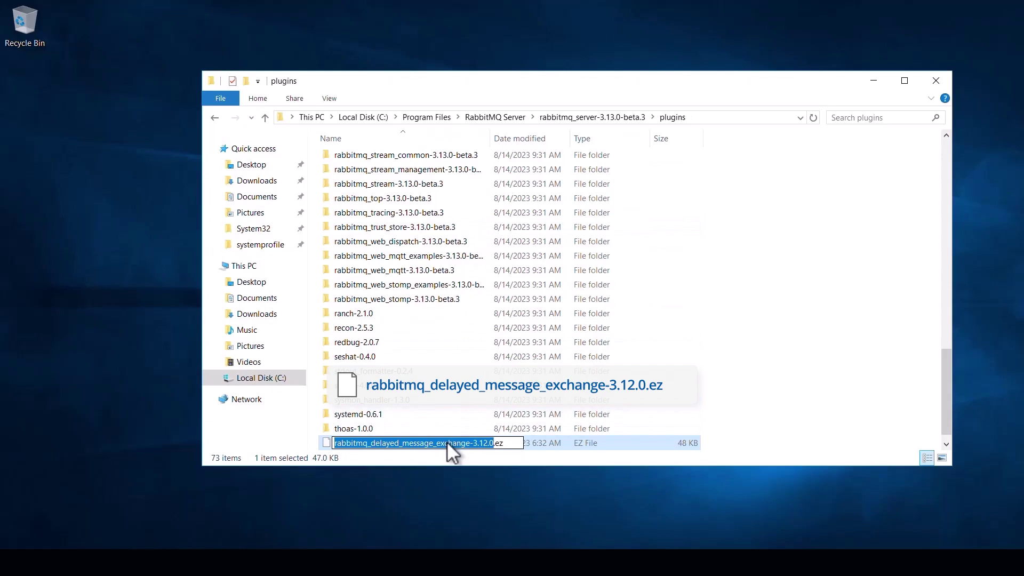
left_click(497, 442)
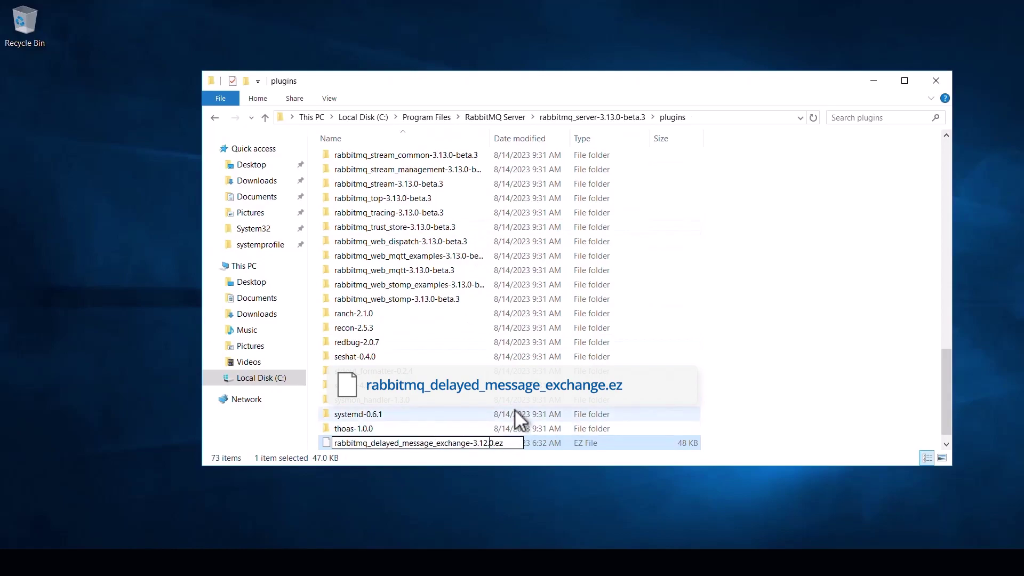
key("BackSpace")
key("BackSpace")
key("BackSpace")
key("BackSpace")
key("BackSpace")
key("BackSpace")
key("BackSpace")
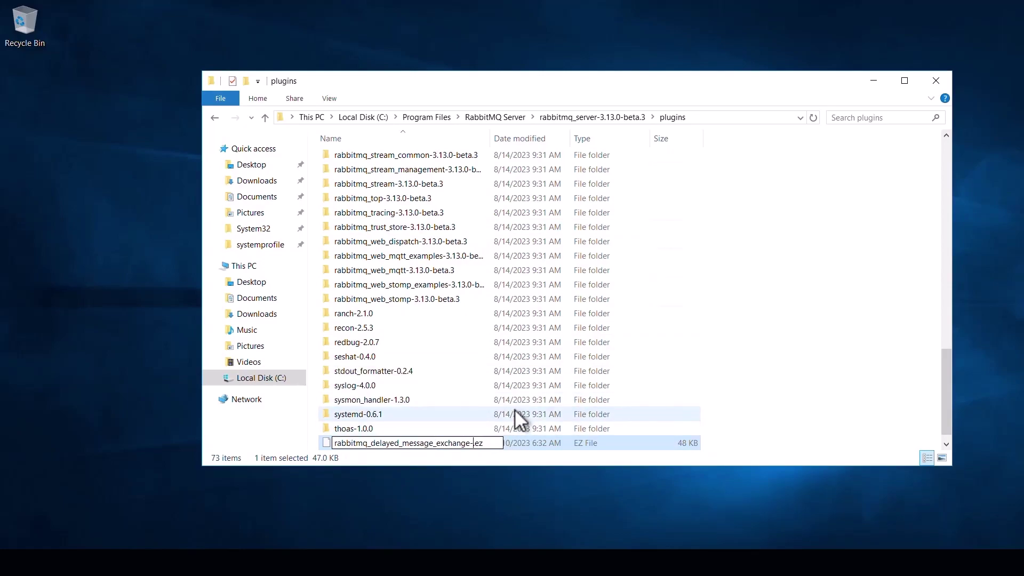
key("Return")
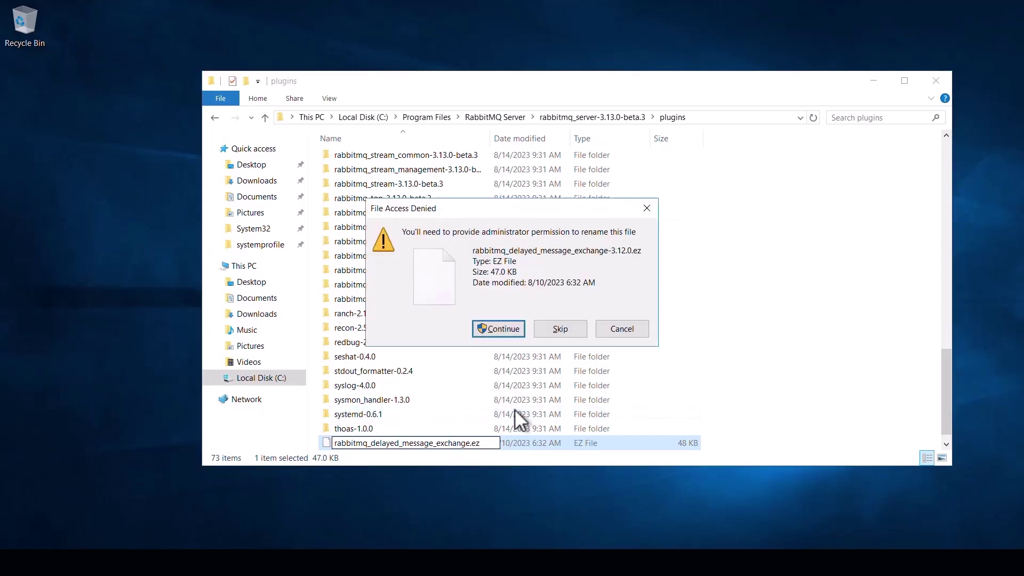
key("Return")
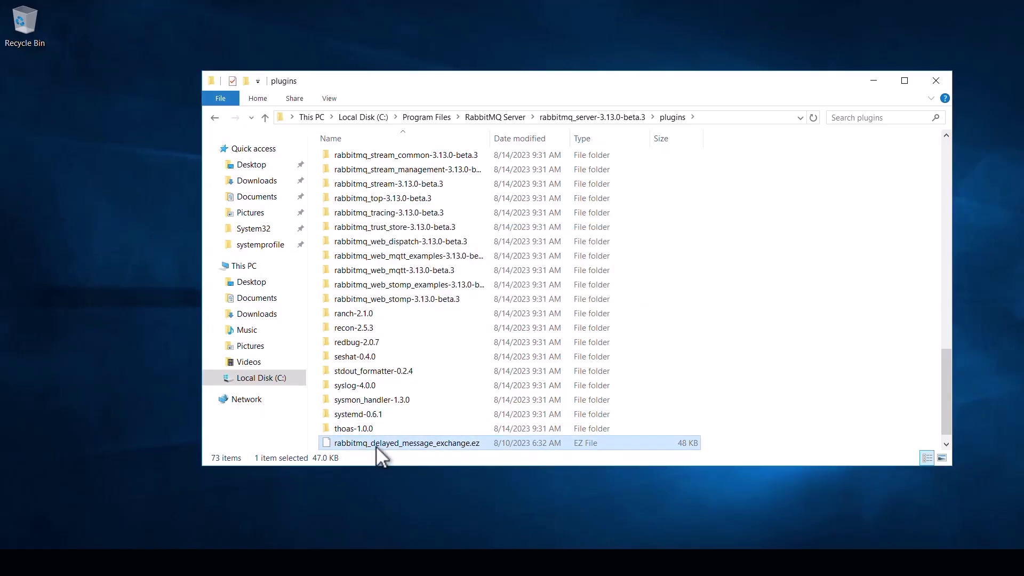
left_click(376, 446)
key("super+c")
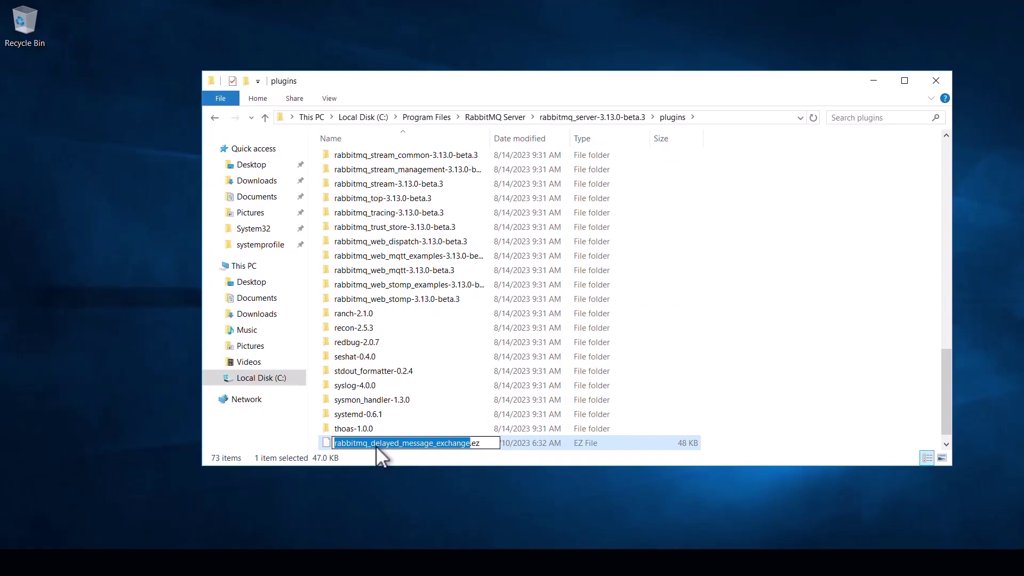
left_click(517, 372)
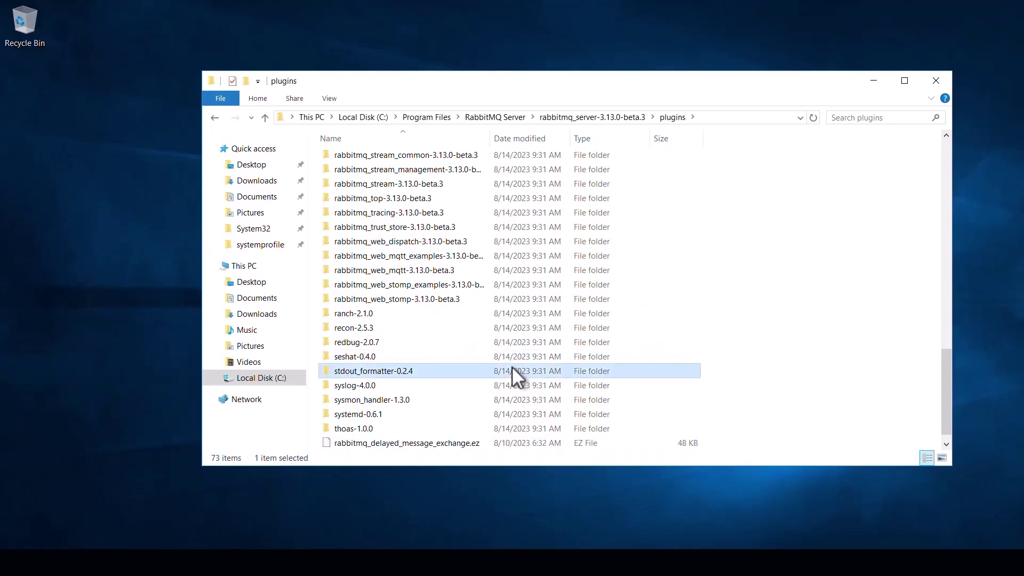
- Launch cmd from the address bar of the rabbitmq_server-3.13.0-beta.3\sbin folder
left_click(584, 118)
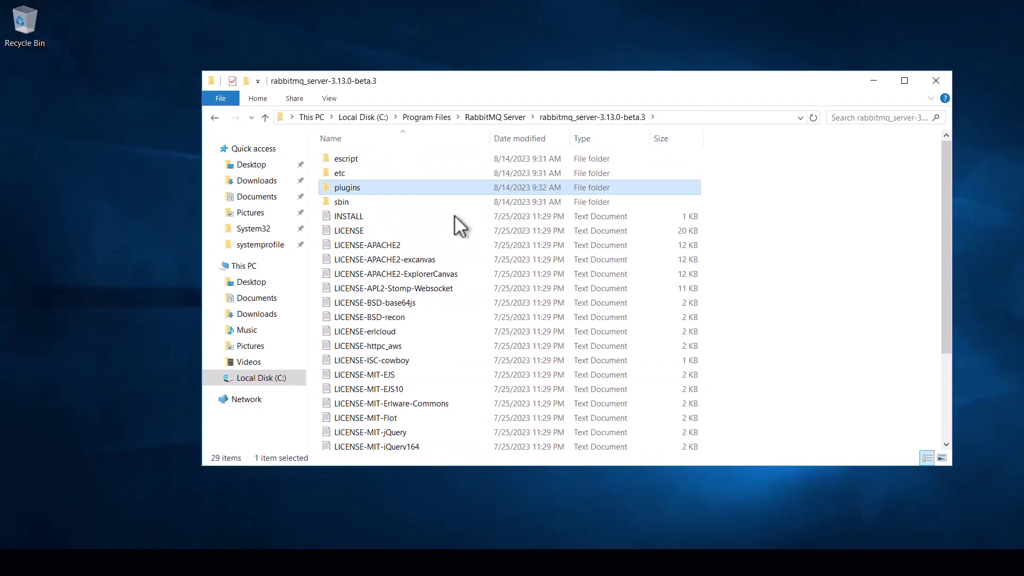
double_click(341, 203)
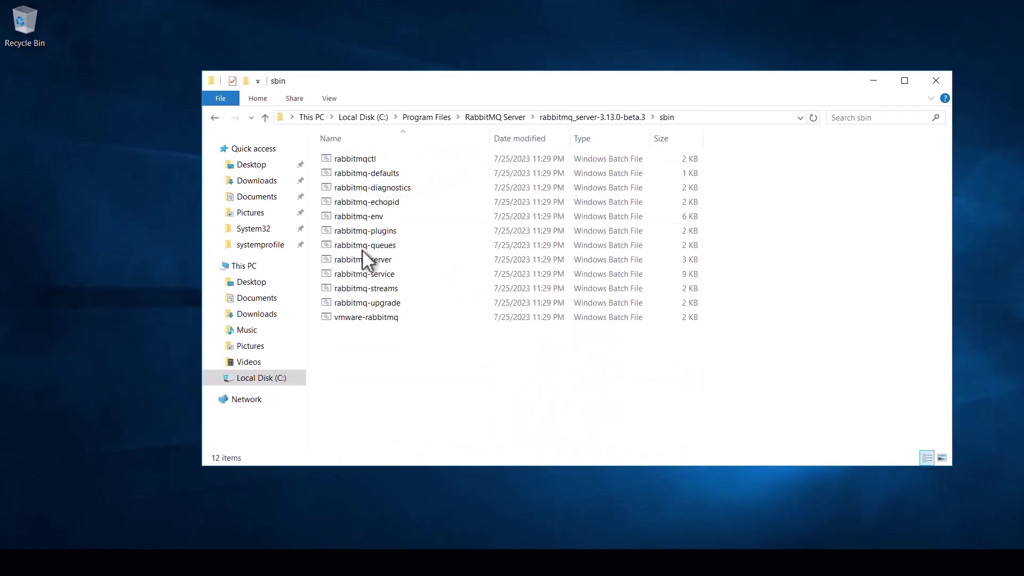
left_click(703, 118)
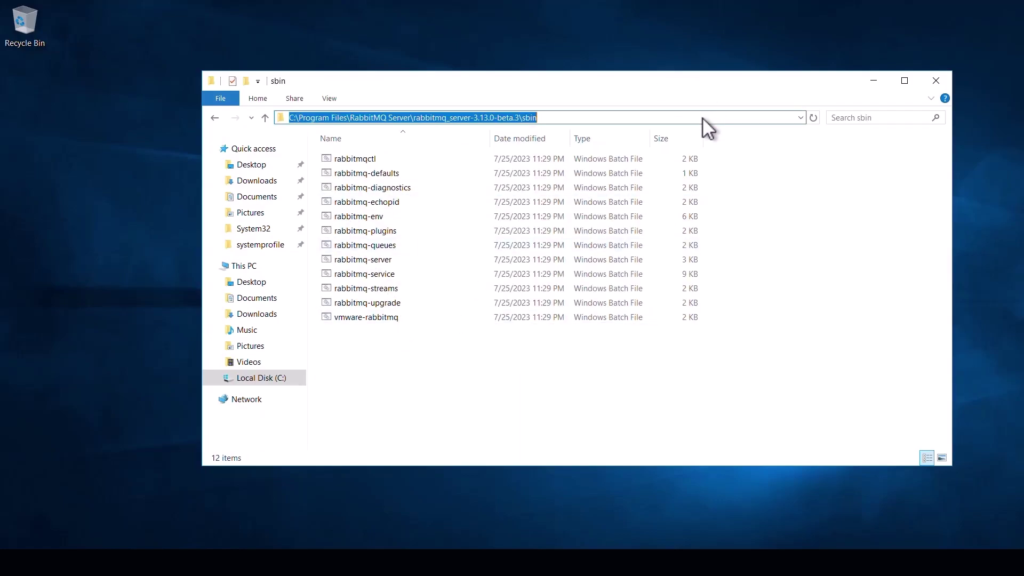
type("cmd")
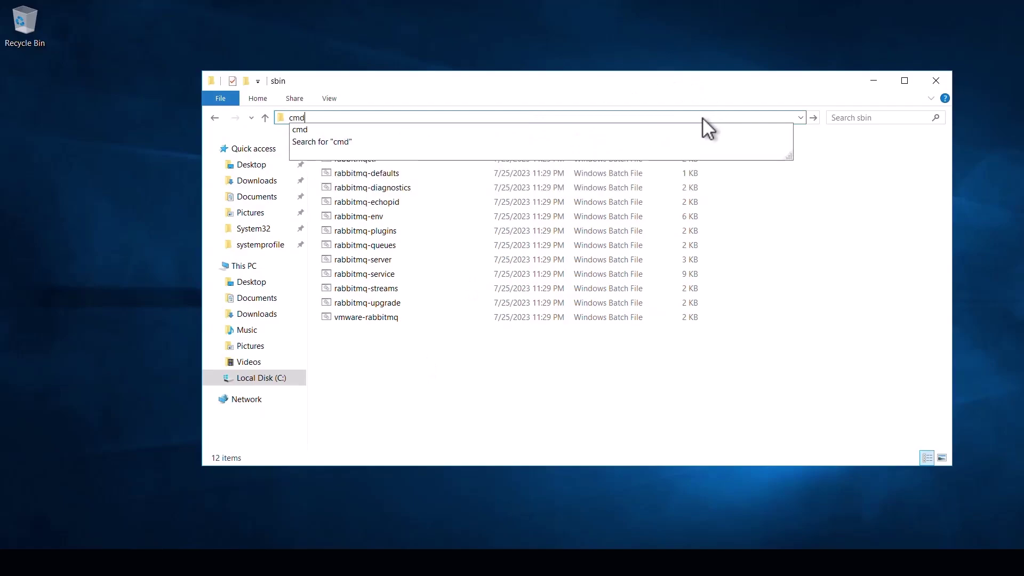
key("Return")
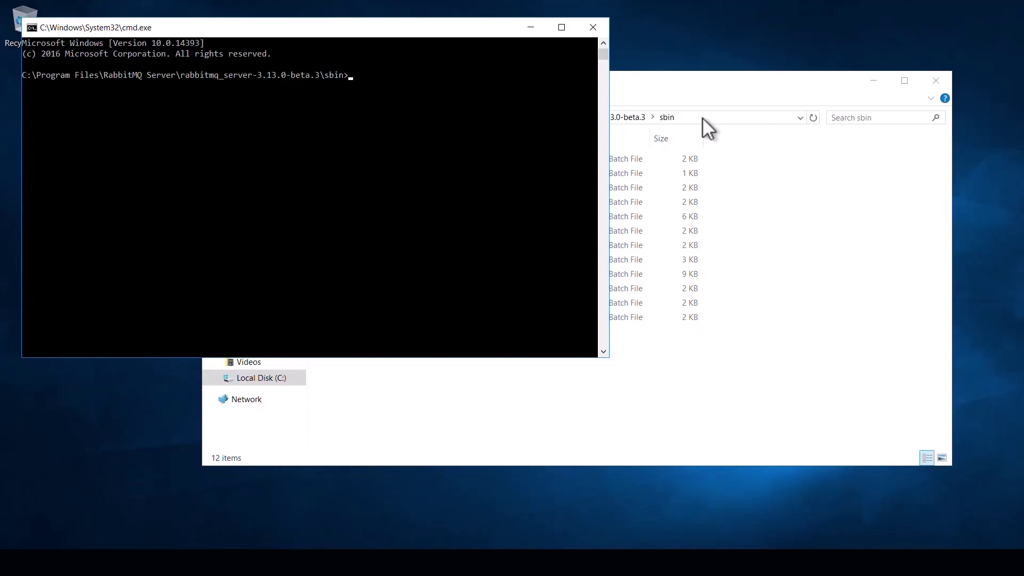
- Enable the rabbitmq_management and rabbitmq_delayed_message_exchange plugins, then run rabbitmq-service restart
type("rabbi")
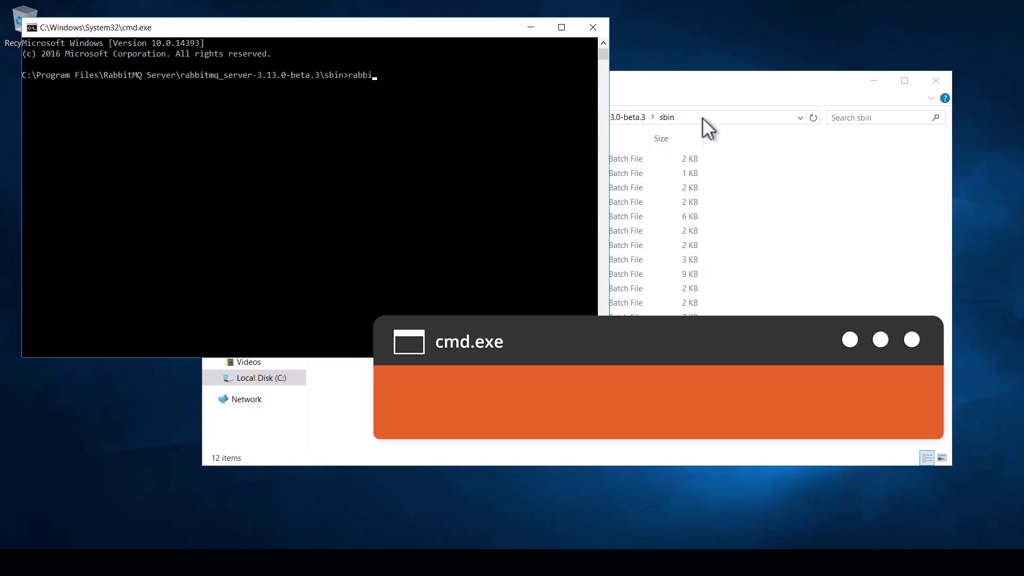
type("tmq-plugins")
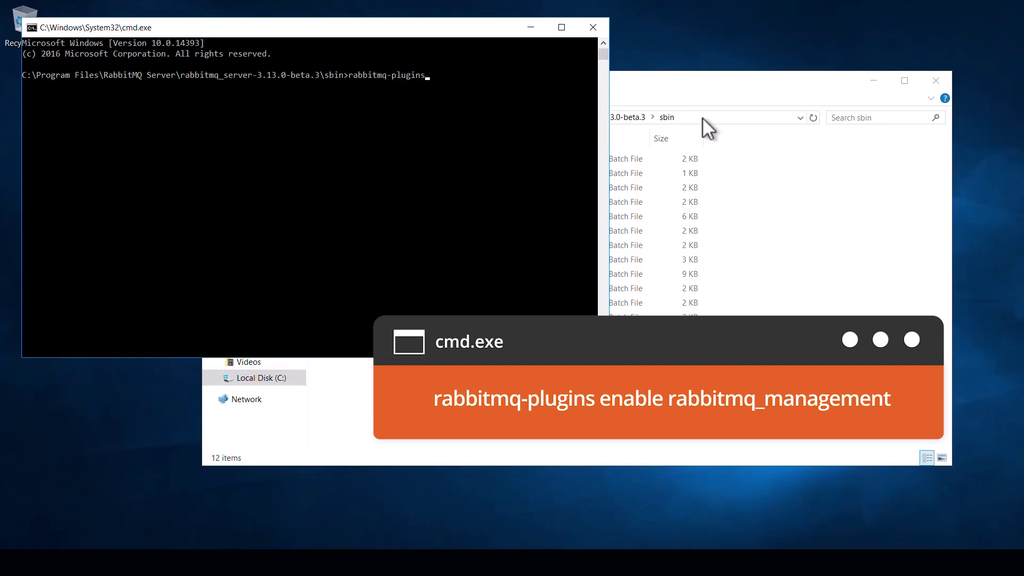
type(" enable rabbitmq_management")
key("Return")
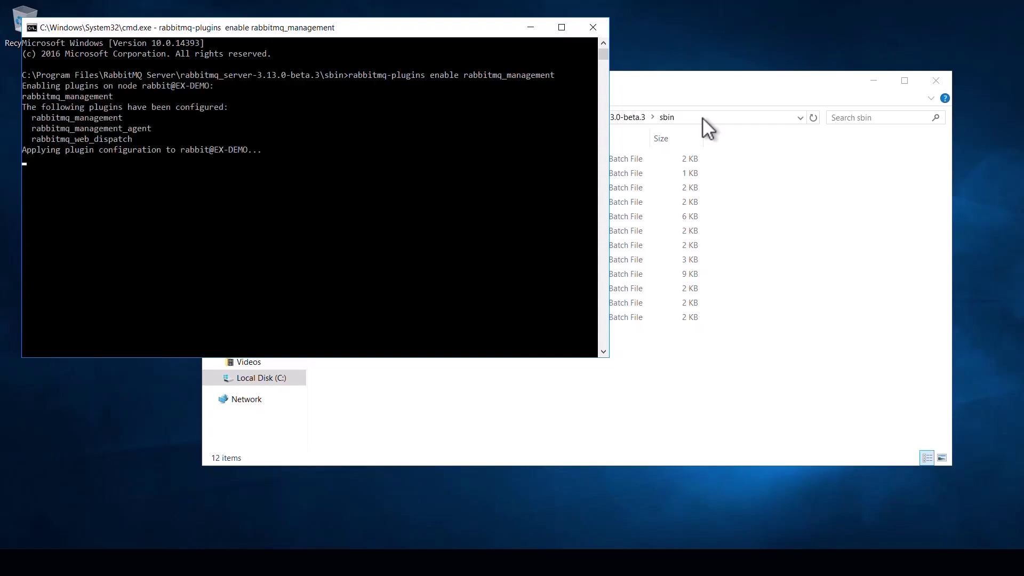
type("rabbitmq-plugi")
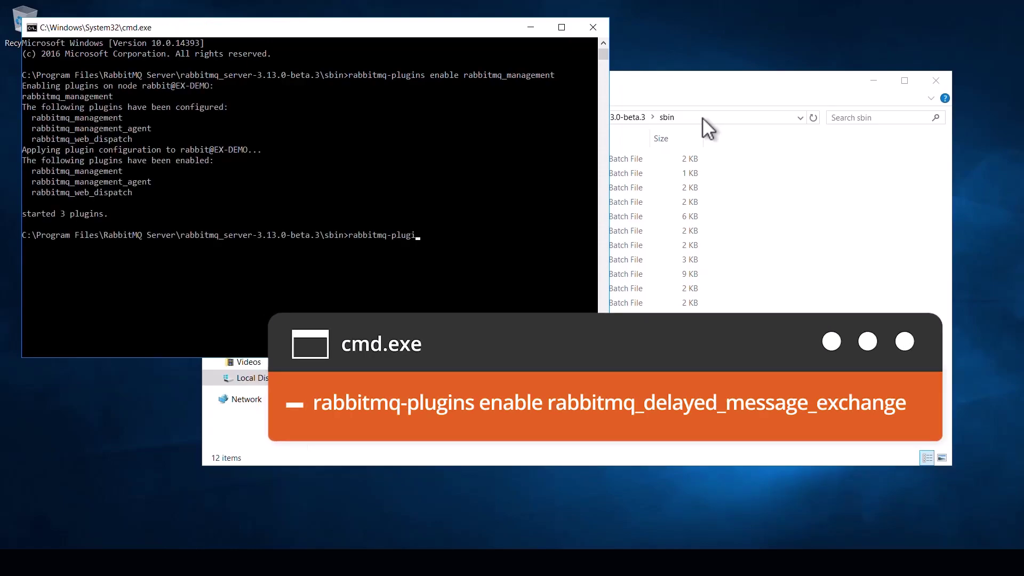
type("ns enable")
right_click(324, 271)
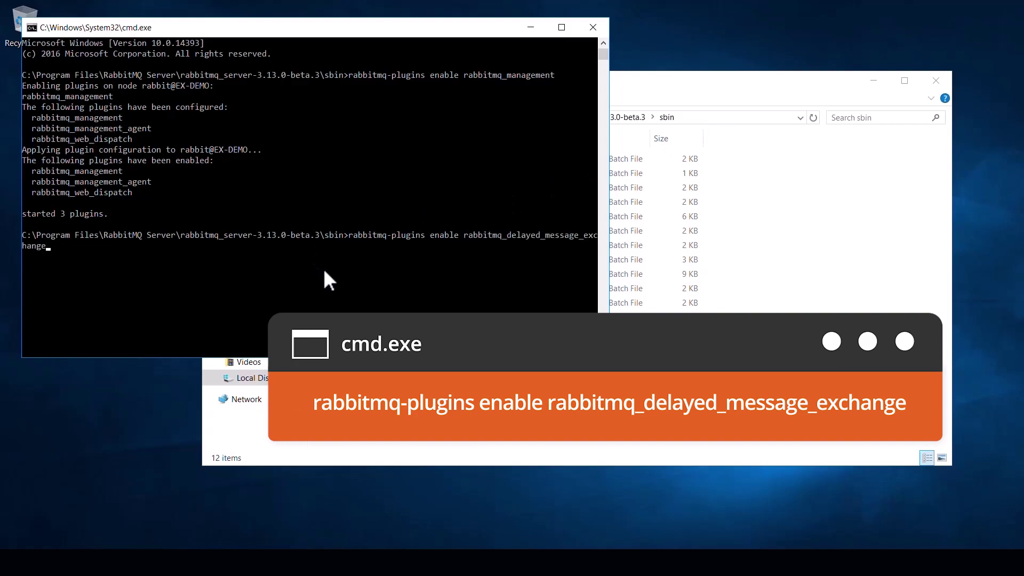
key("Return")
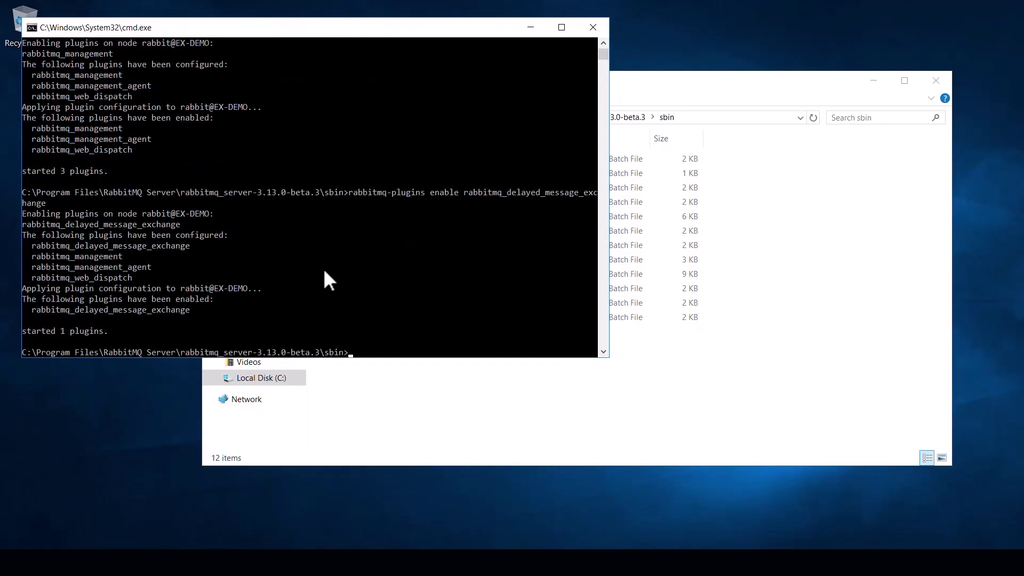
type("rabbit")
type("mq-service restart")
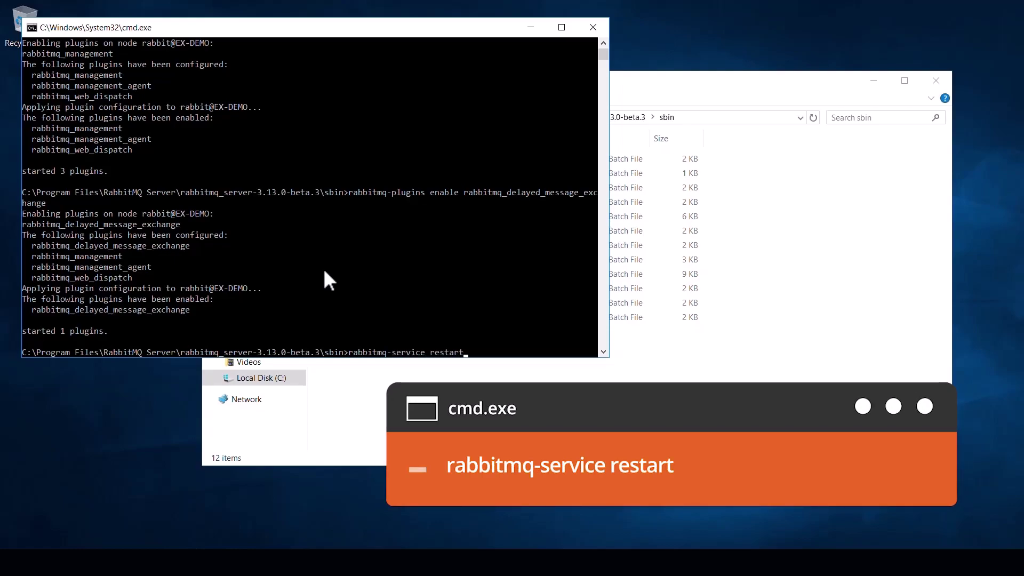
key("Return")
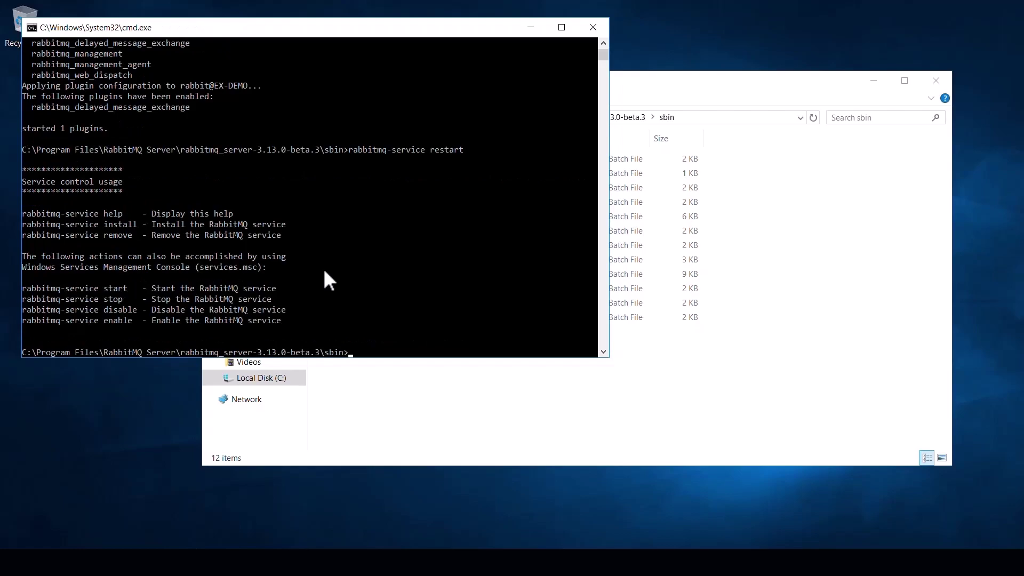
- Close the prompt and Explorer, then download SQL Server 2019 Express Custom media to C:\SQL2019
left_click(592, 27)
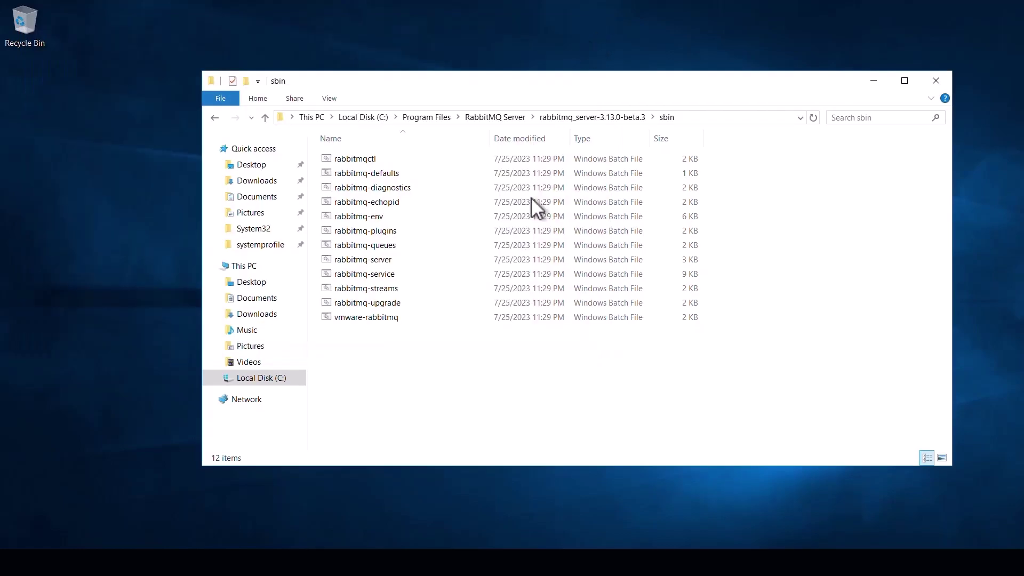
left_click(936, 80)
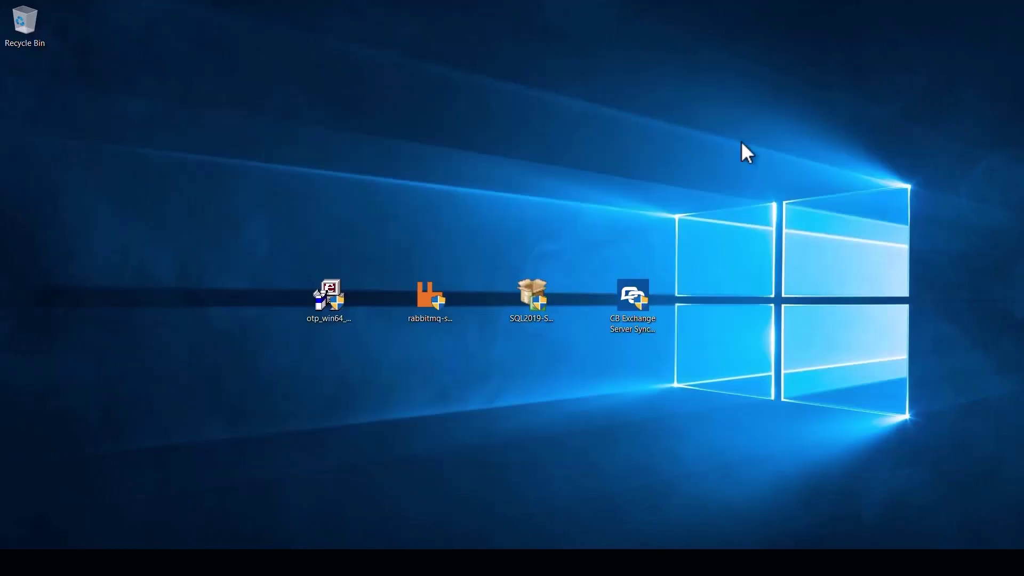
double_click(528, 286)
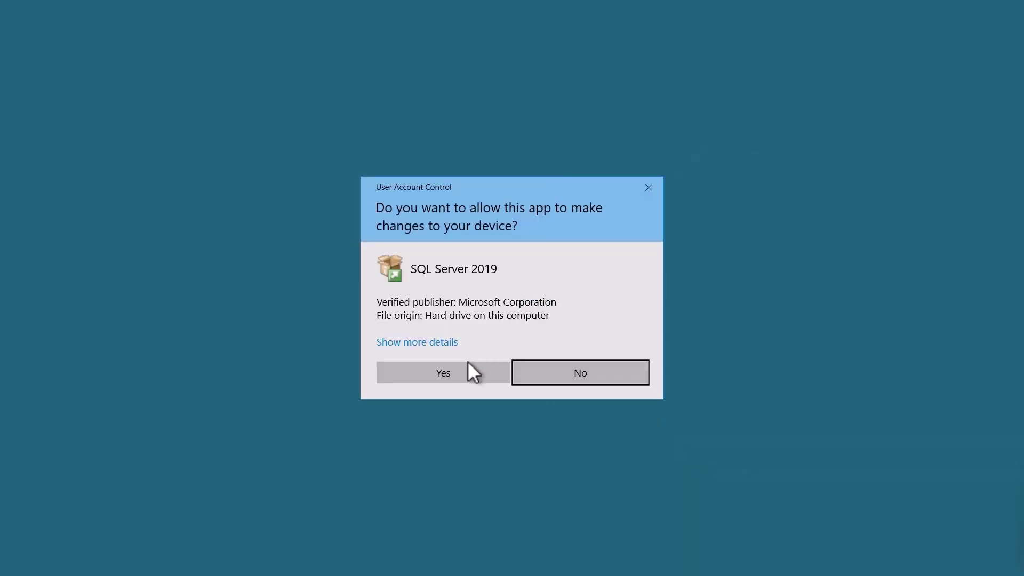
left_click(464, 367)
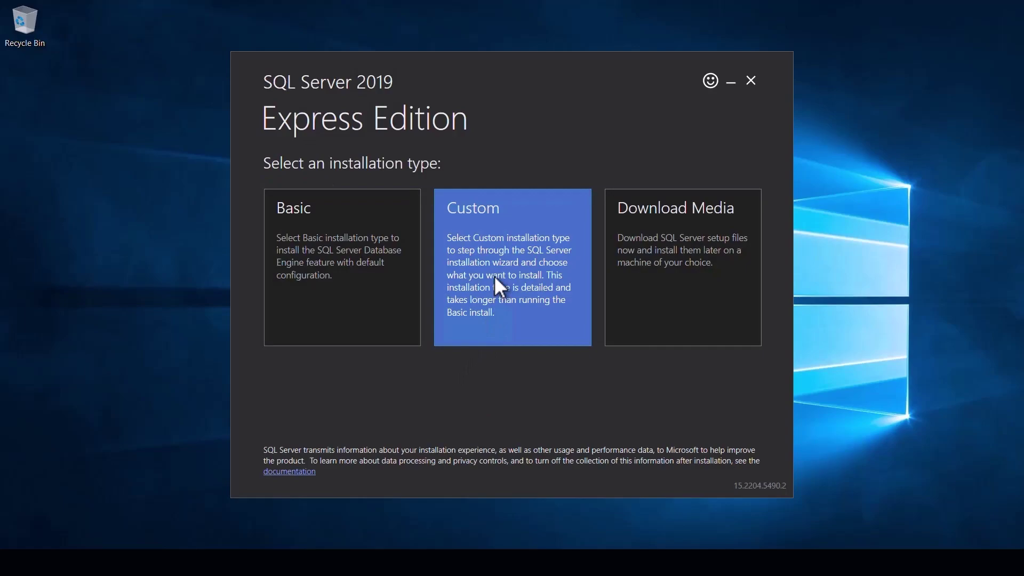
left_click(495, 278)
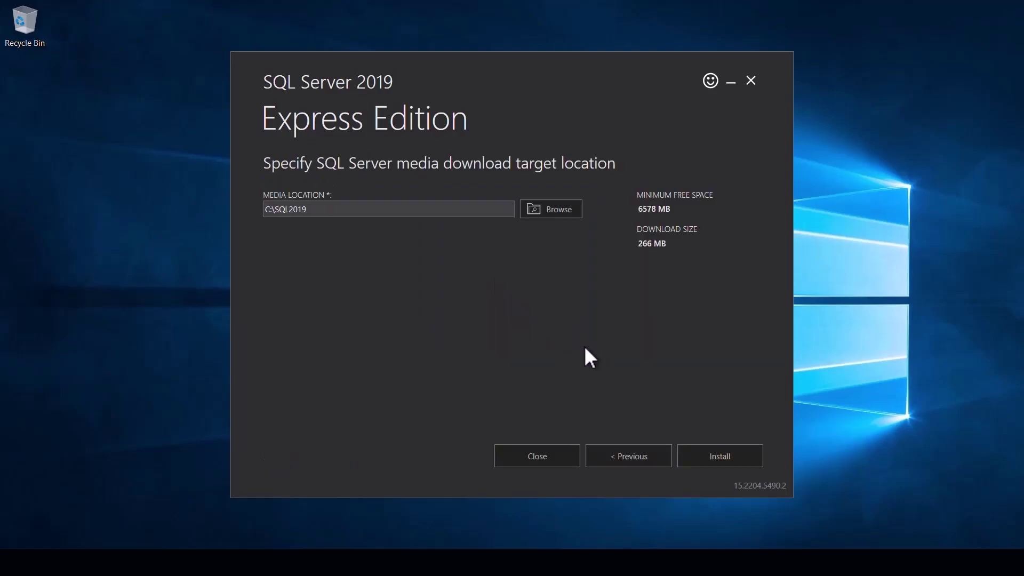
left_click(693, 459)
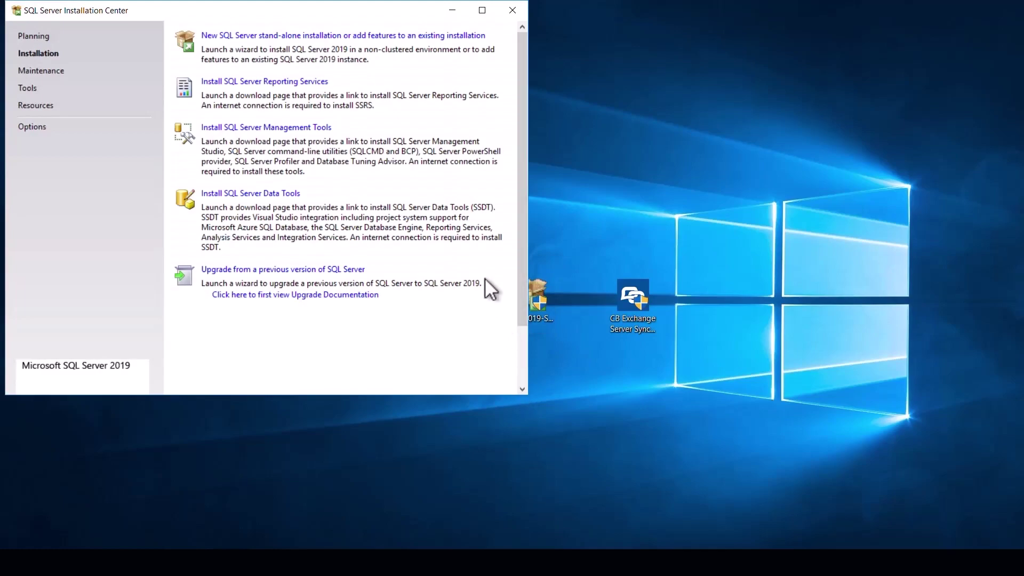
- Start a new stand-alone installation, accept the license, and exclude Machine Learning Services from features
left_click(344, 37)
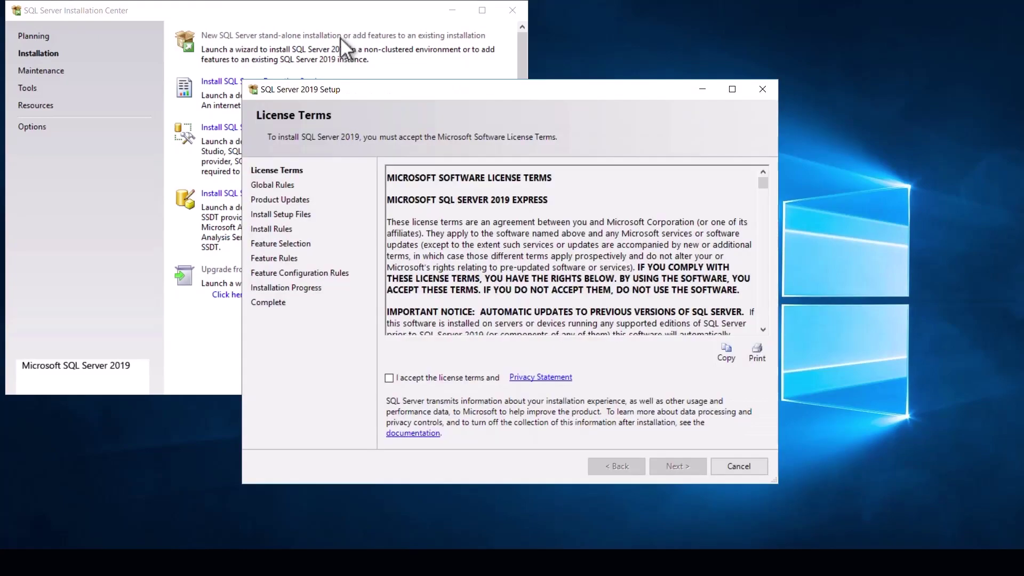
left_click(389, 376)
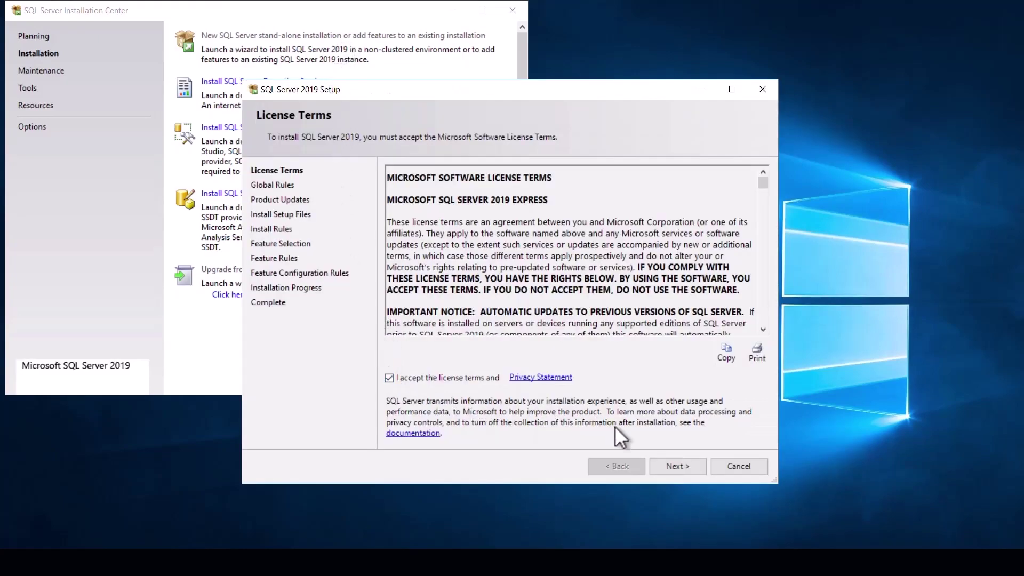
left_click(660, 466)
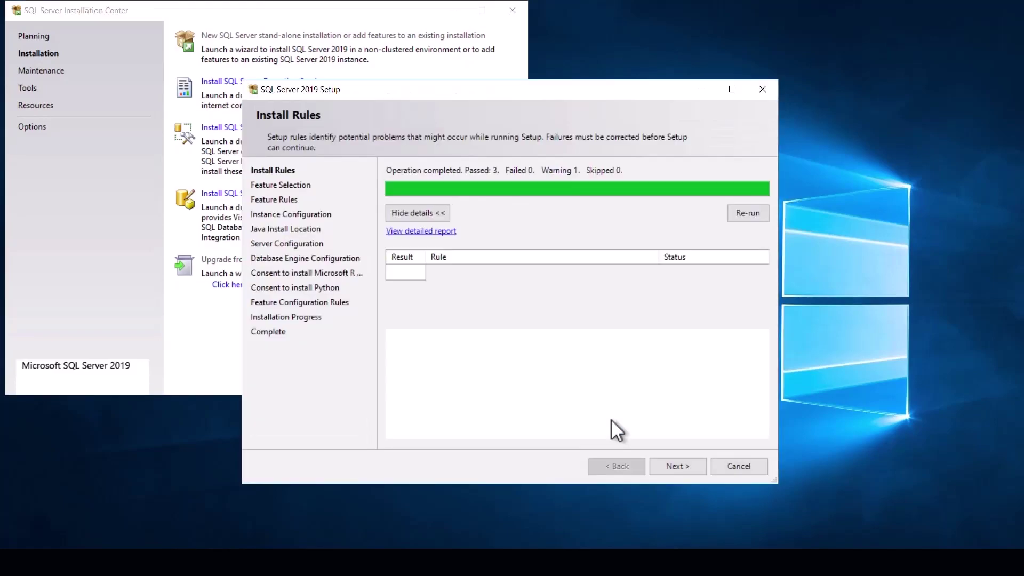
left_click(657, 460)
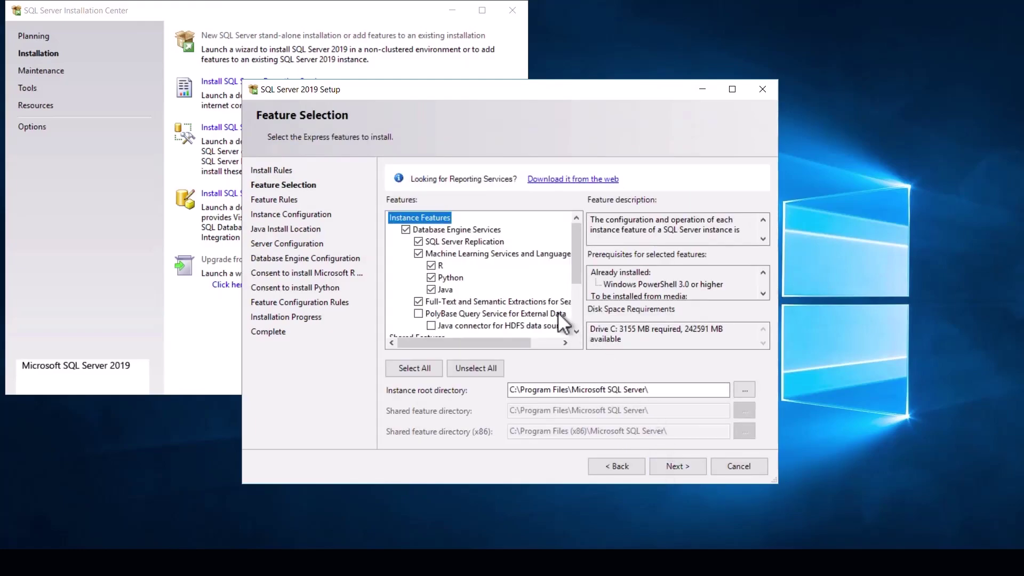
left_click(418, 254)
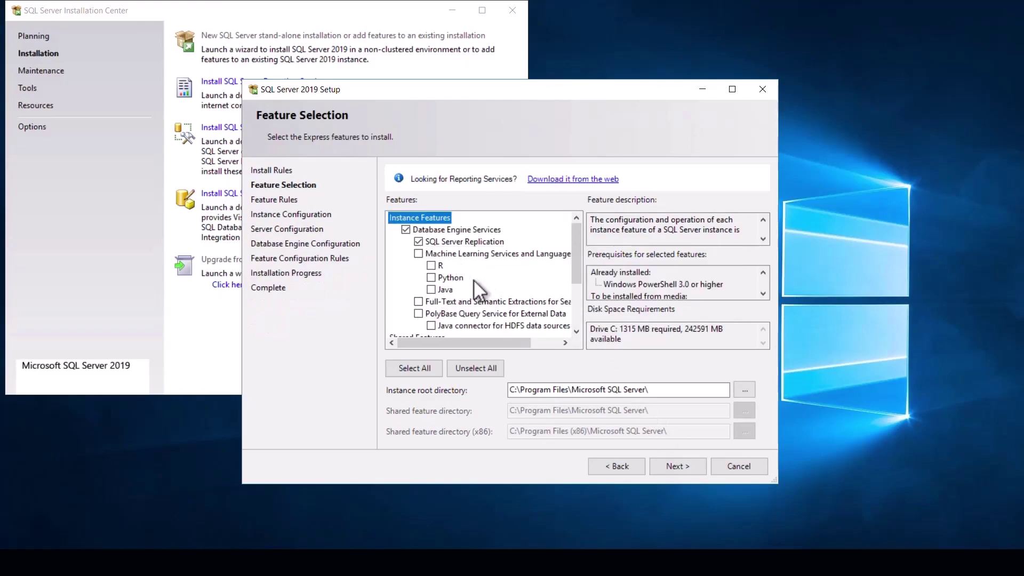
scroll(473, 279, "down", 3)
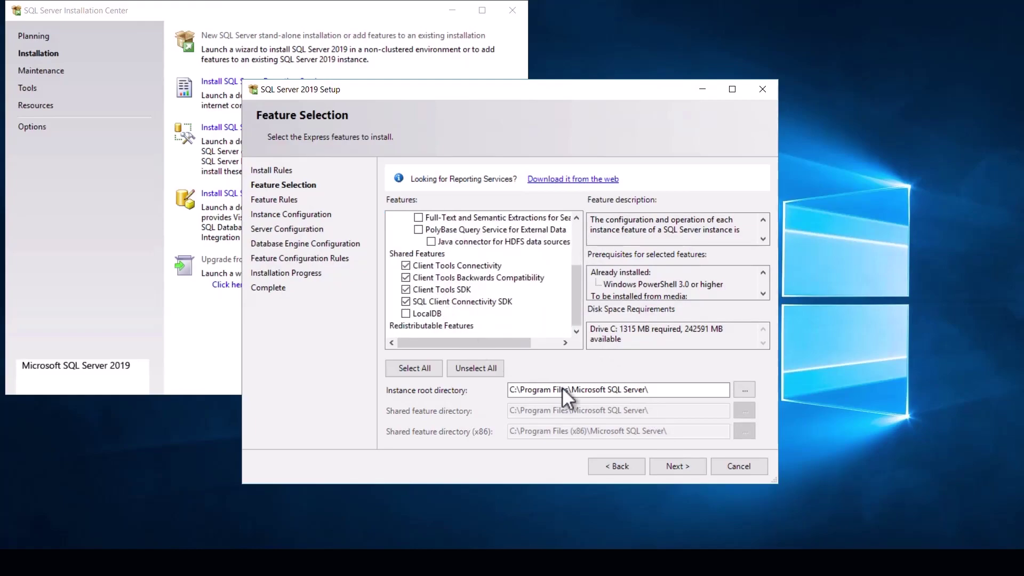
left_click(670, 462)
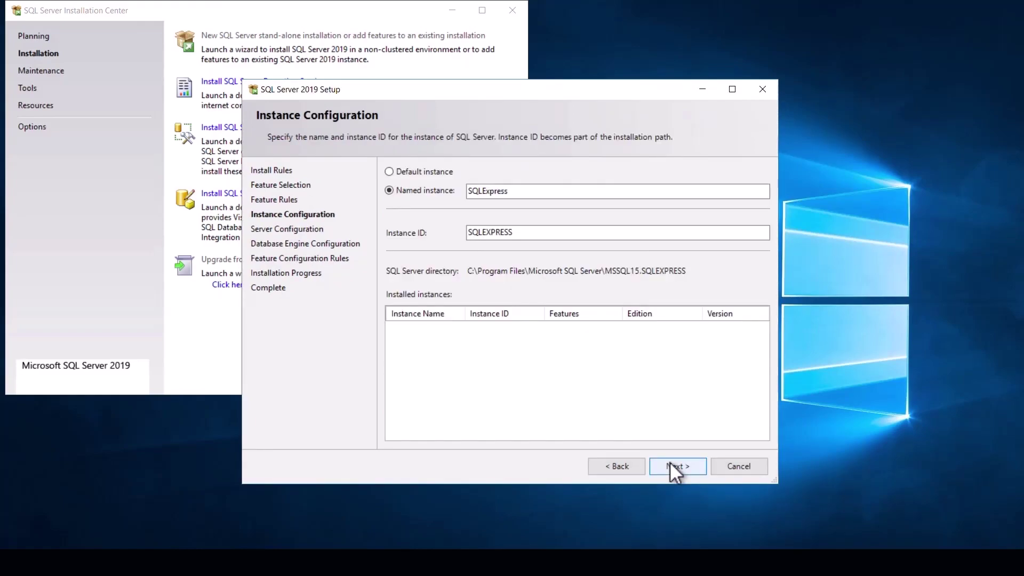
- Keep SQLExpress and default service accounts, enable mixed-mode authentication with an sa password, and install
left_click(670, 462)
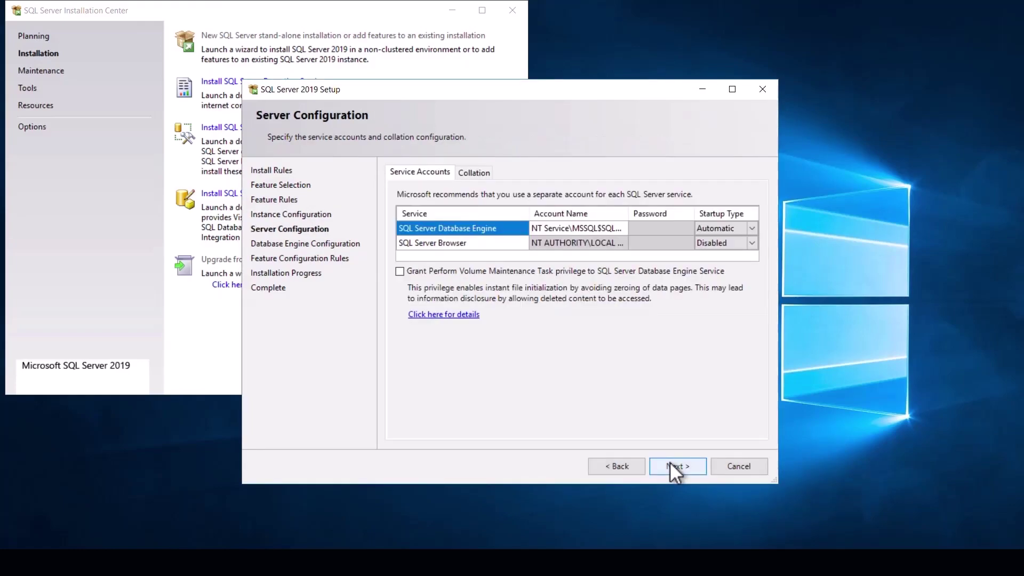
left_click(670, 462)
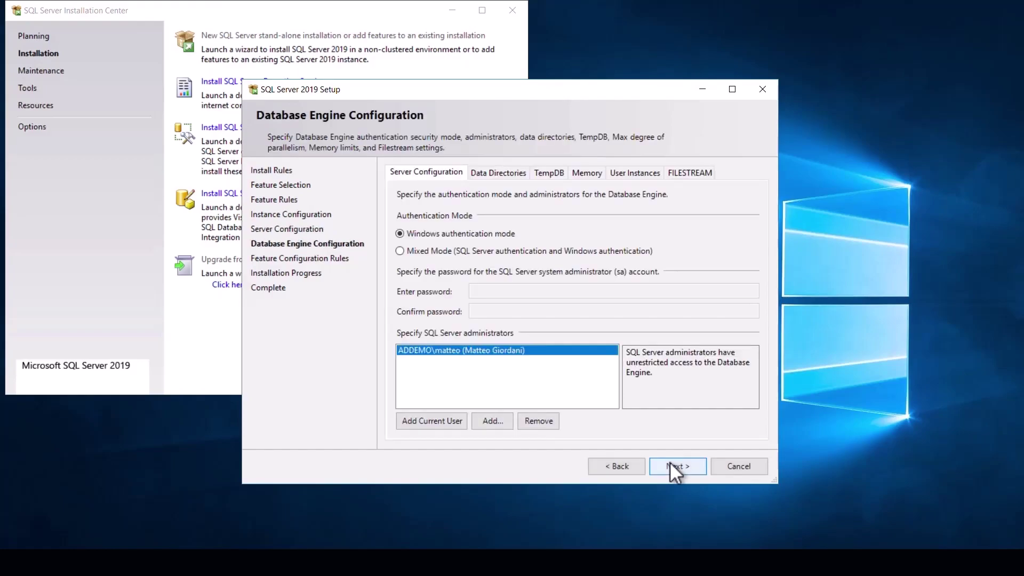
left_click(398, 253)
left_click(481, 292)
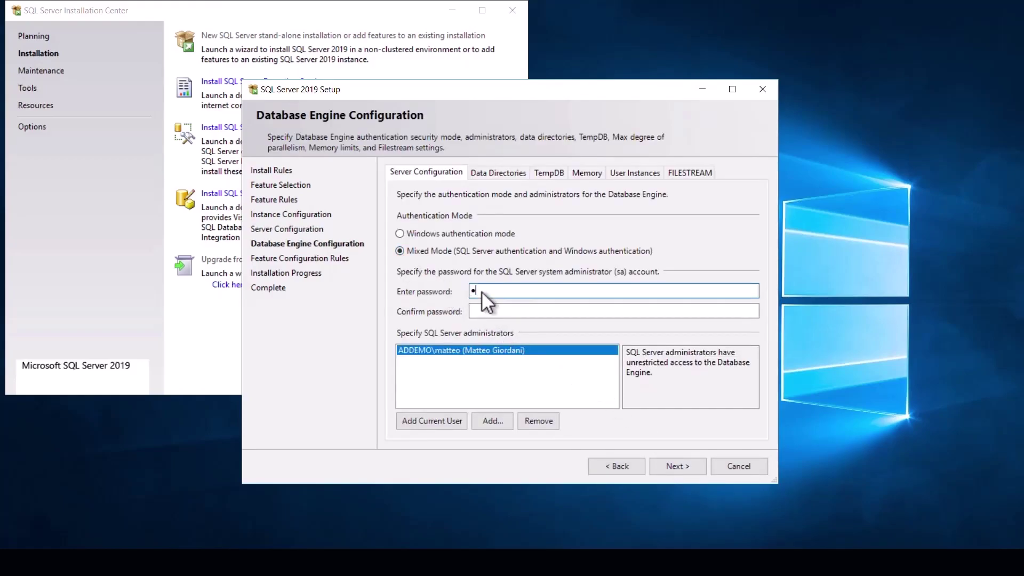
type("••••••••••")
key("Tab")
type("••••••••••")
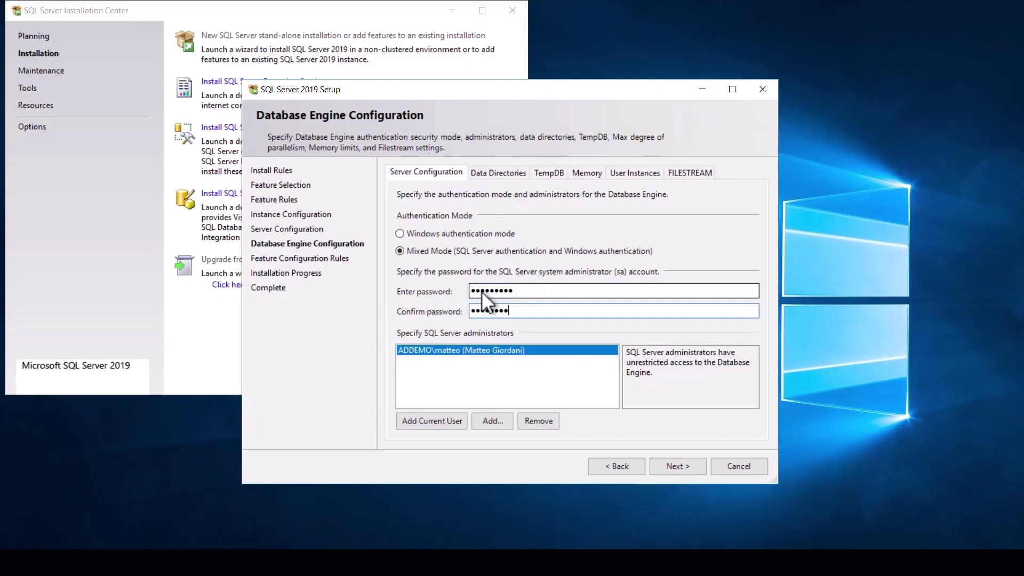
left_click(657, 466)
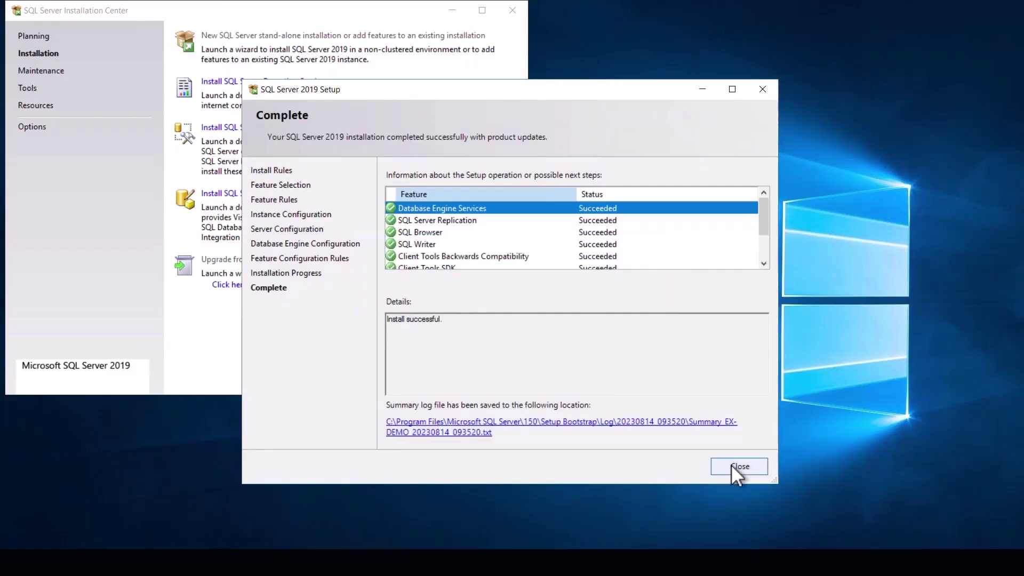
- Close the completed SQL Server setup and the Installation Center window
left_click(732, 466)
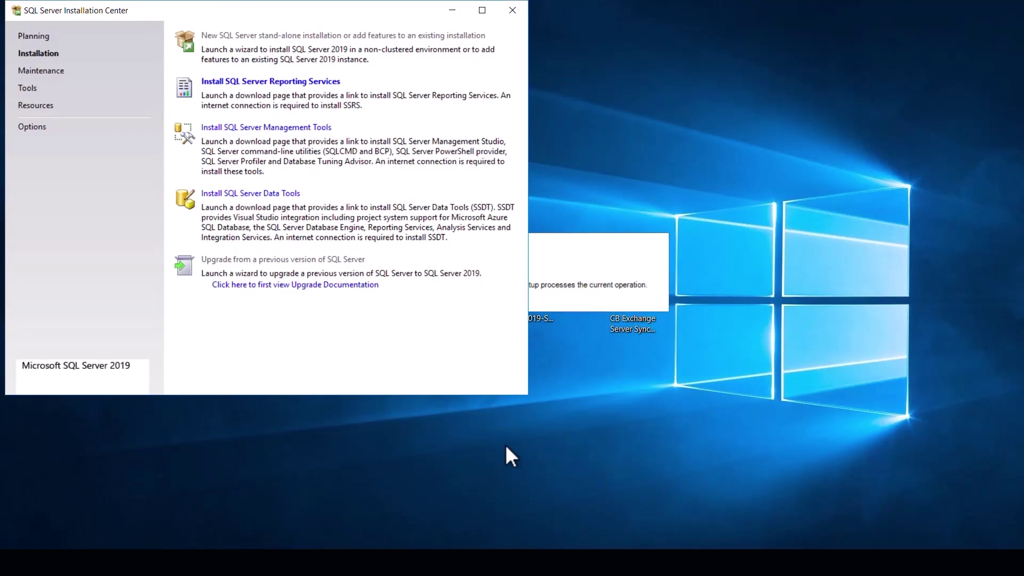
left_click(512, 10)
left_click(589, 130)
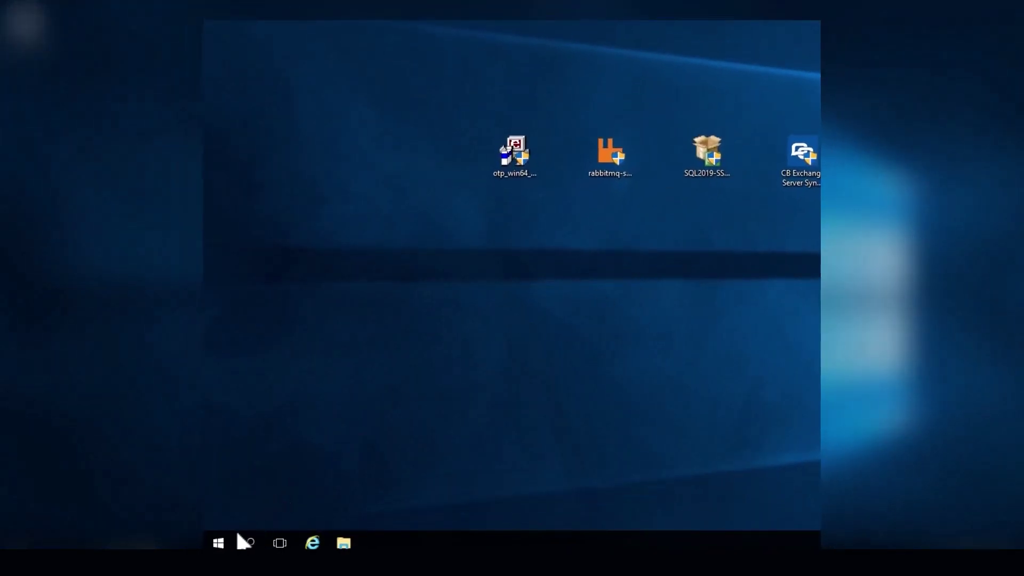
- Launch Windows Services from Start search and select the SQL Server Browser service
left_click(229, 542)
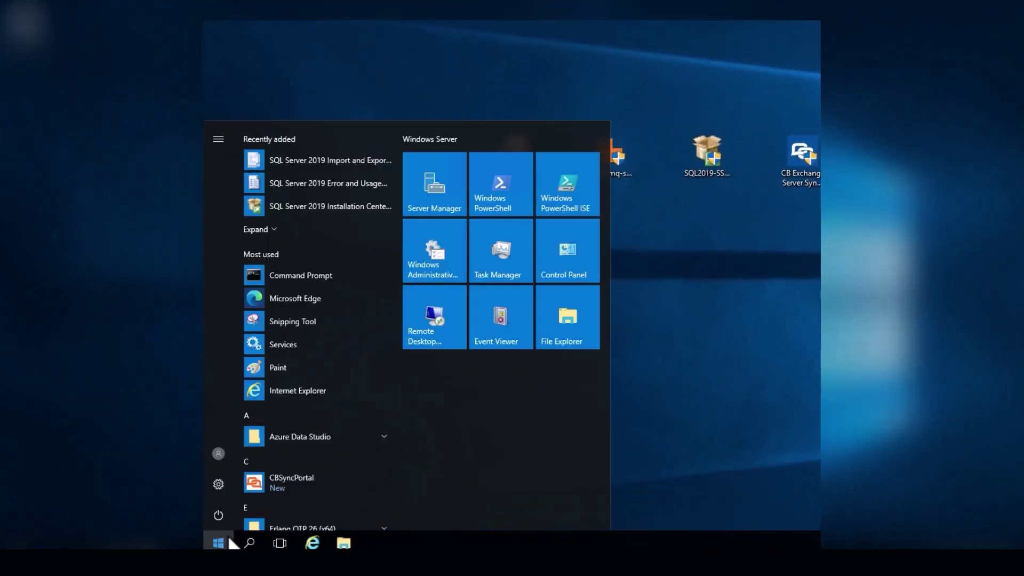
type("serv")
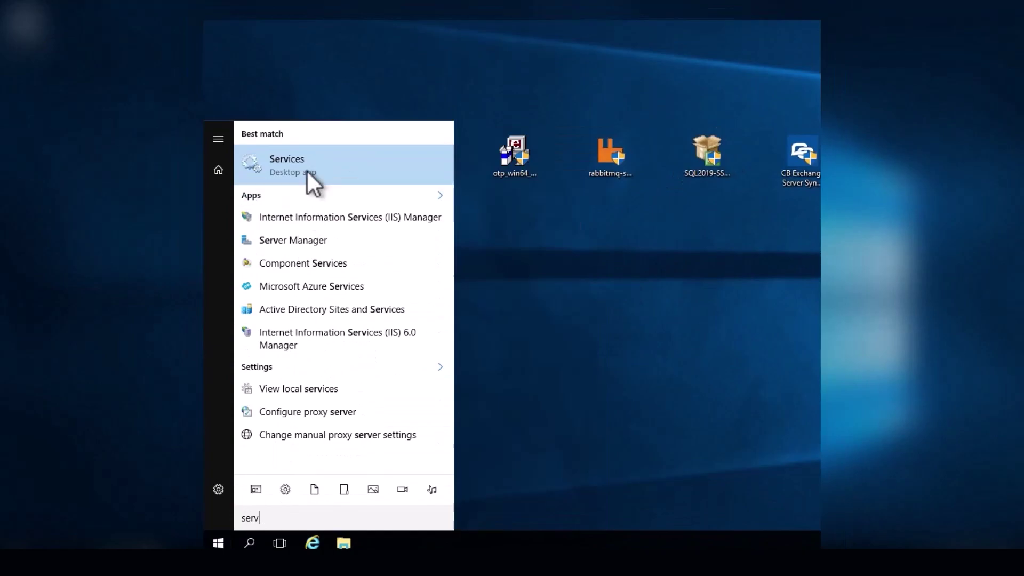
left_click(307, 171)
left_click(541, 326)
key("s")
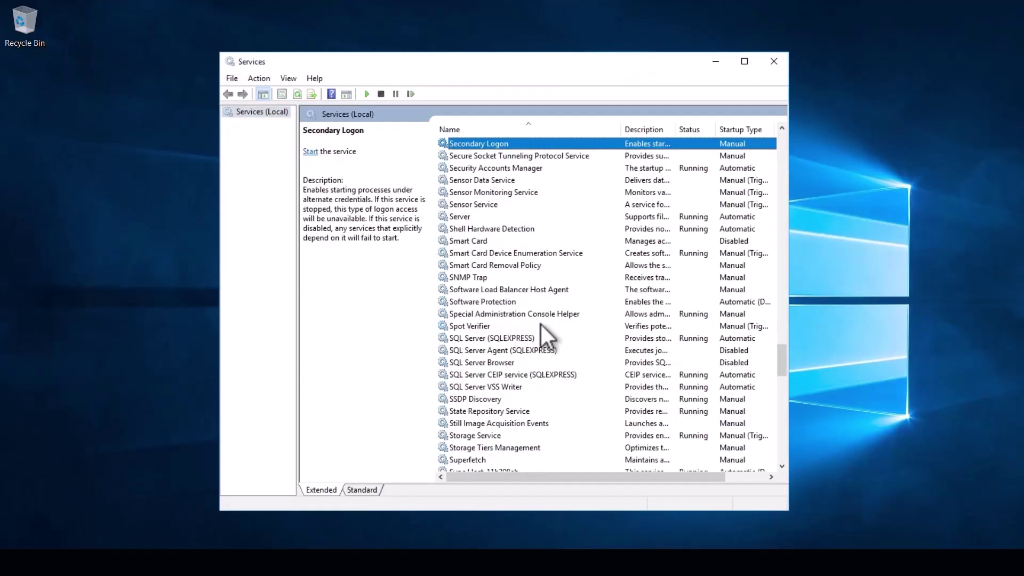
left_click(466, 362)
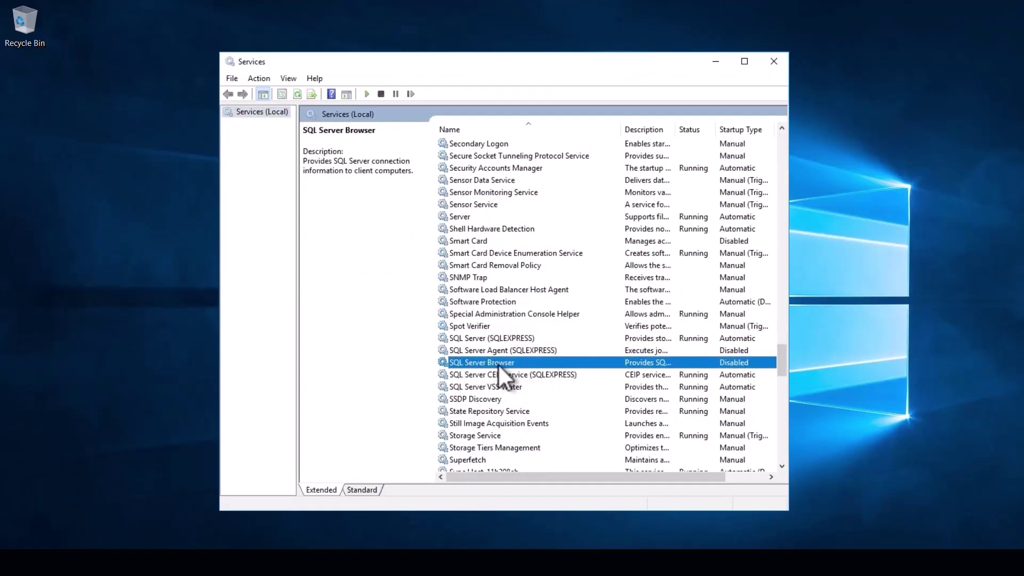
- Set the SQL Server Browser startup type to Automatic in its properties
right_click(521, 363)
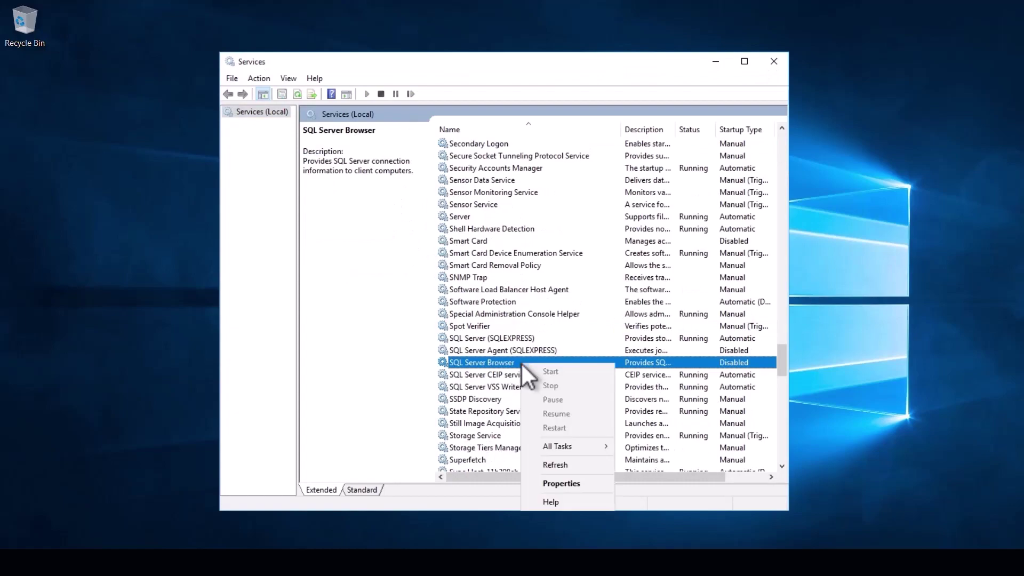
left_click(537, 483)
left_click(539, 276)
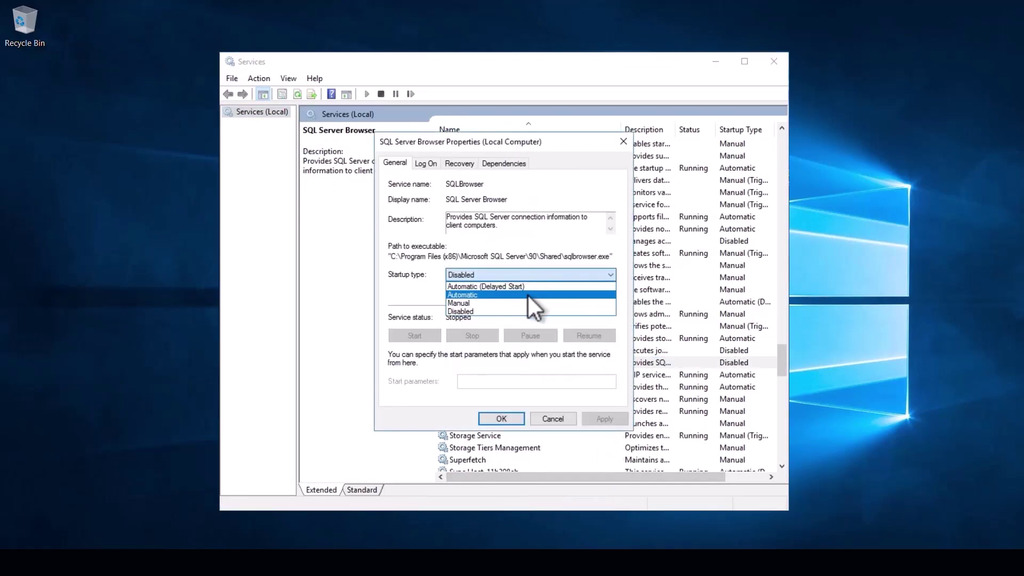
left_click(528, 296)
left_click(603, 417)
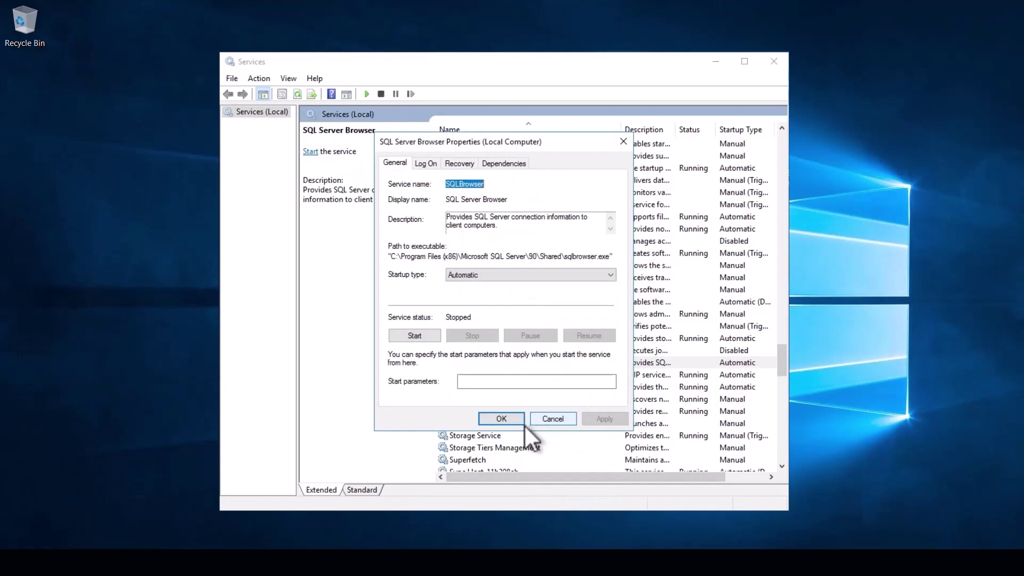
left_click(504, 419)
- Start SQL Server Browser, close Services, and select the CB Exchange Server Sync installer
right_click(538, 359)
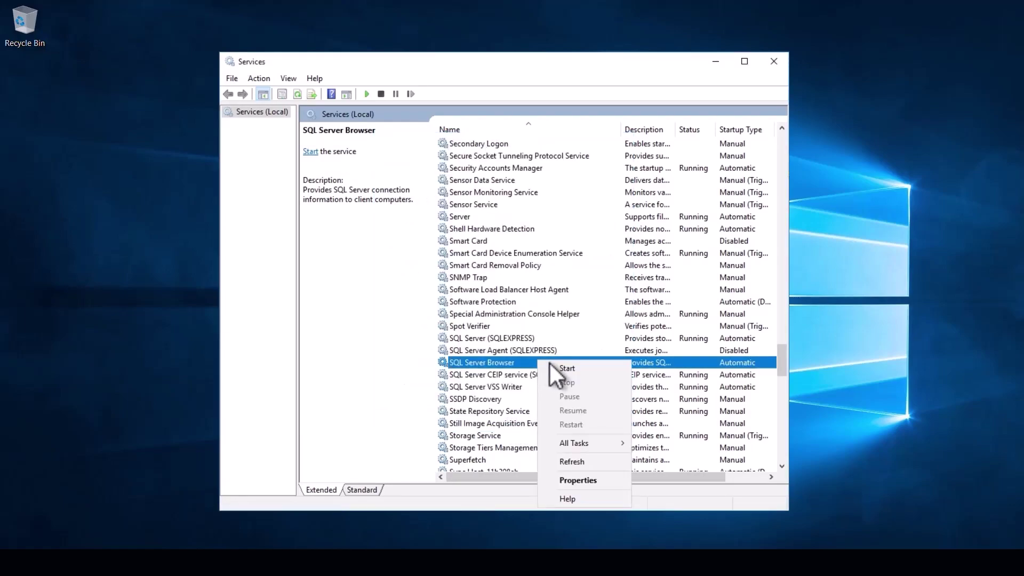
left_click(555, 366)
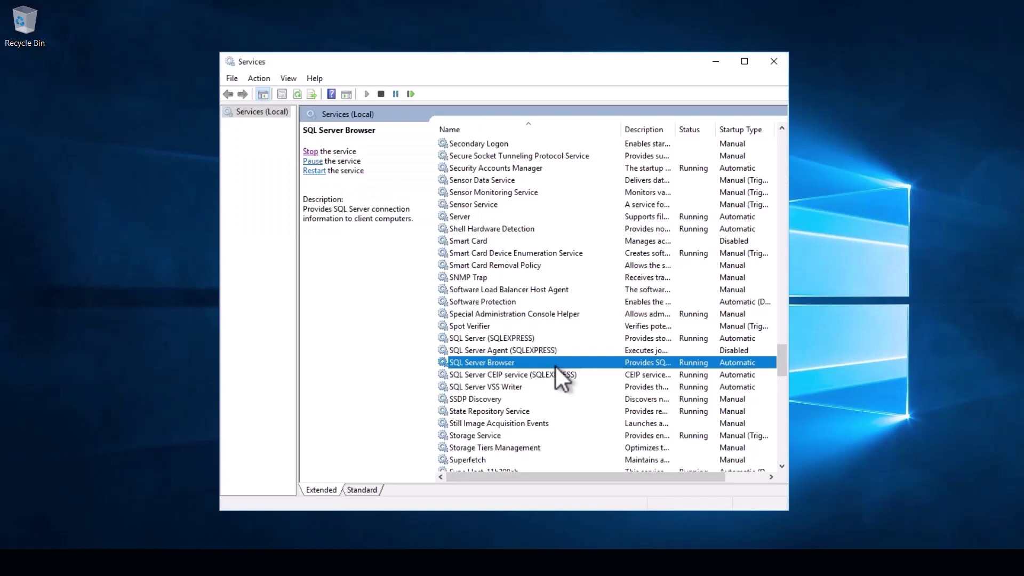
key("alt+F4")
left_click(629, 296)
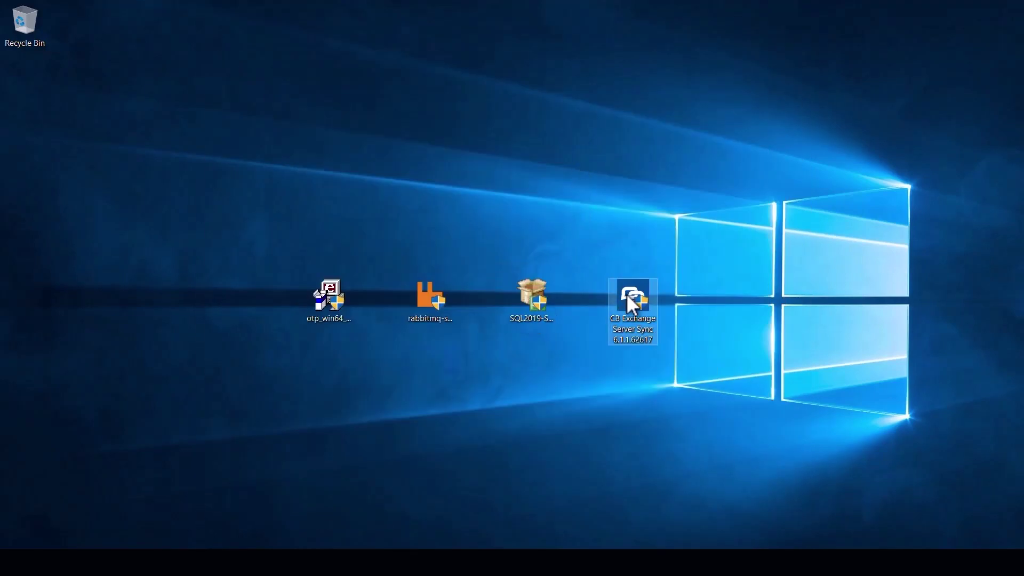
- Run the installer in English, skipping PowerShell 3.0 and the .NET 4.7.2 web installer
double_click(626, 294)
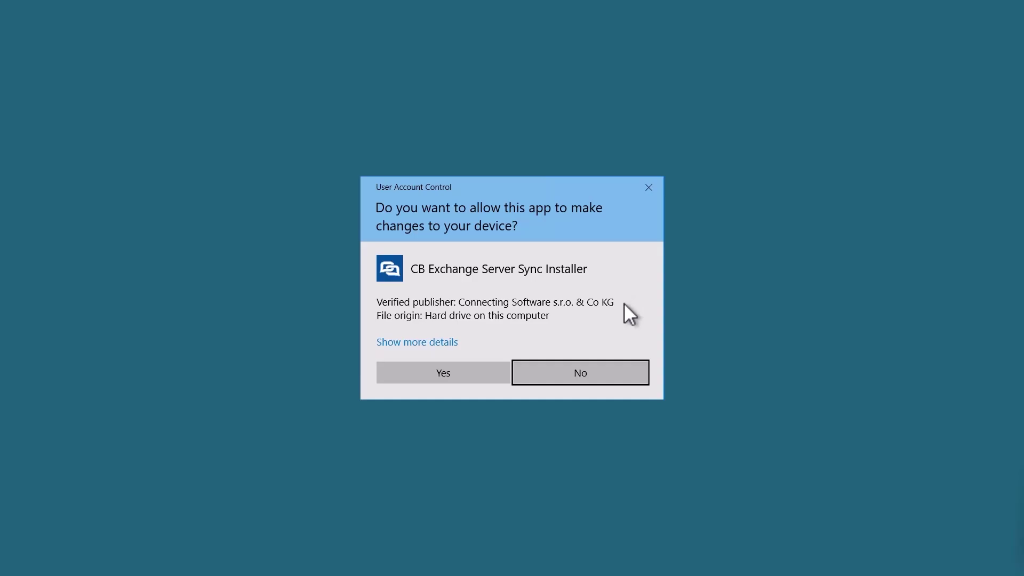
left_click(451, 380)
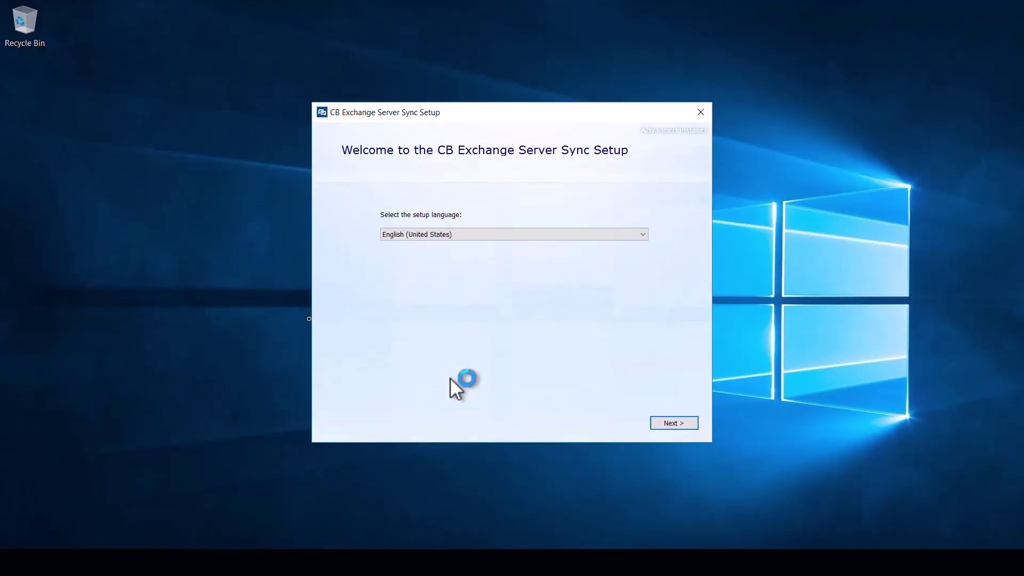
left_click(665, 420)
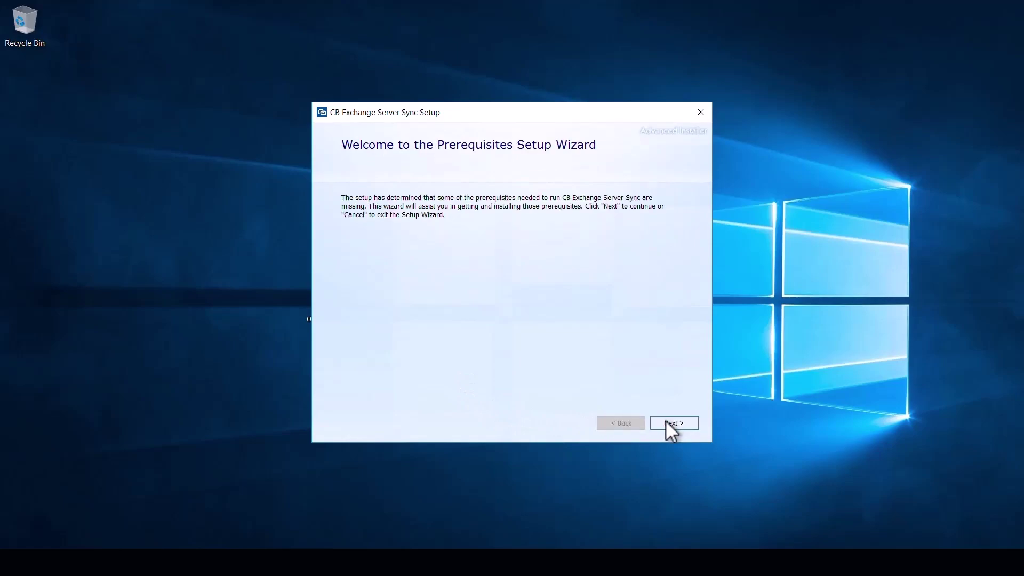
left_click(665, 421)
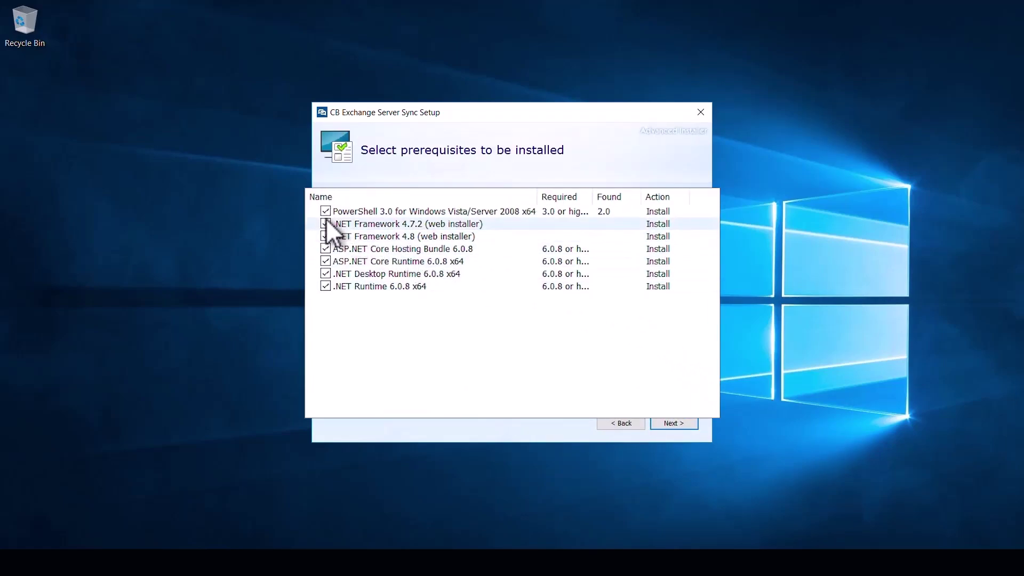
left_click(324, 212)
left_click(325, 223)
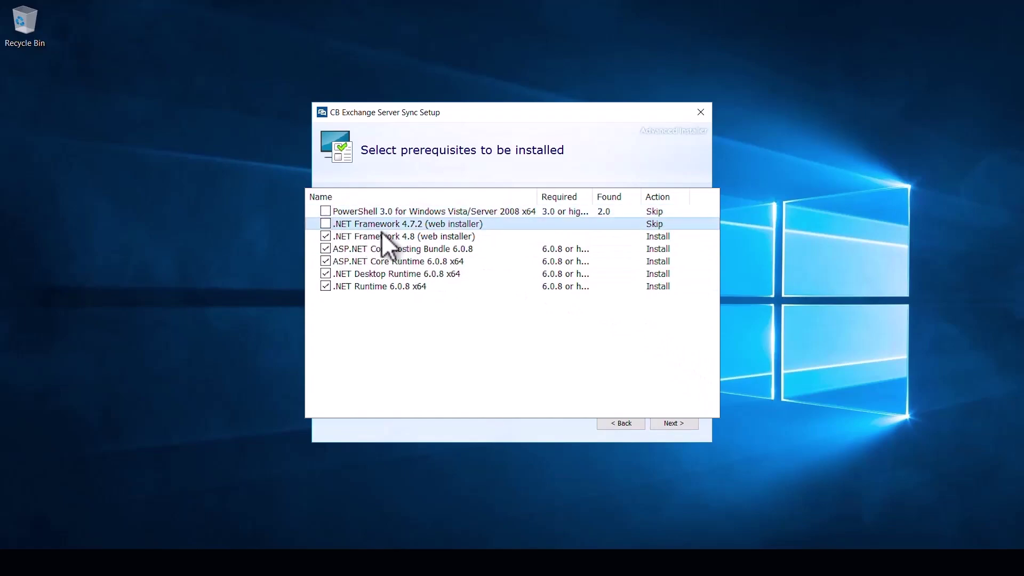
left_click(674, 424)
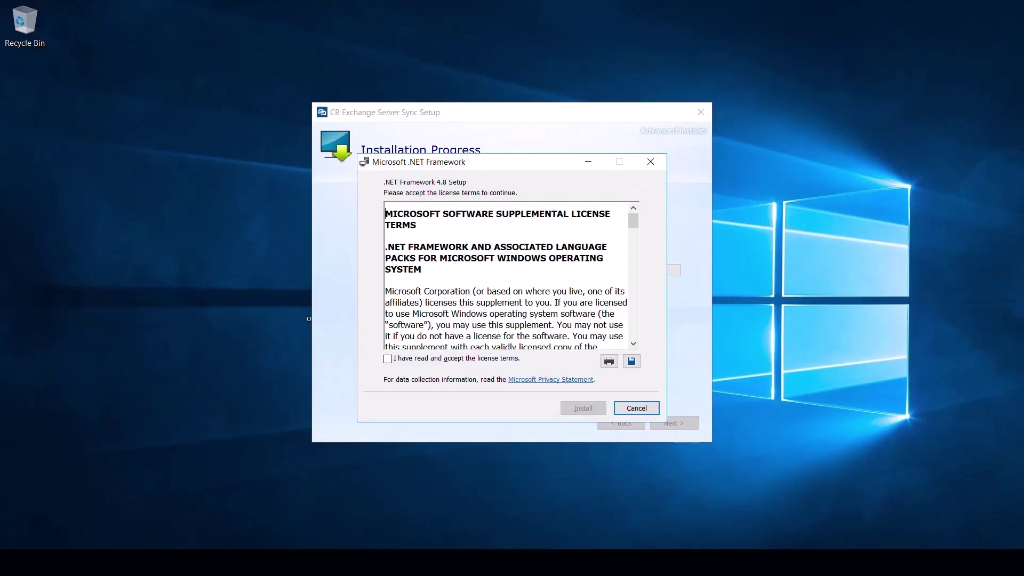
- Install .NET Framework 4.8 after accepting its licence, dismissing the restart prompt
left_click(452, 358)
left_click(578, 410)
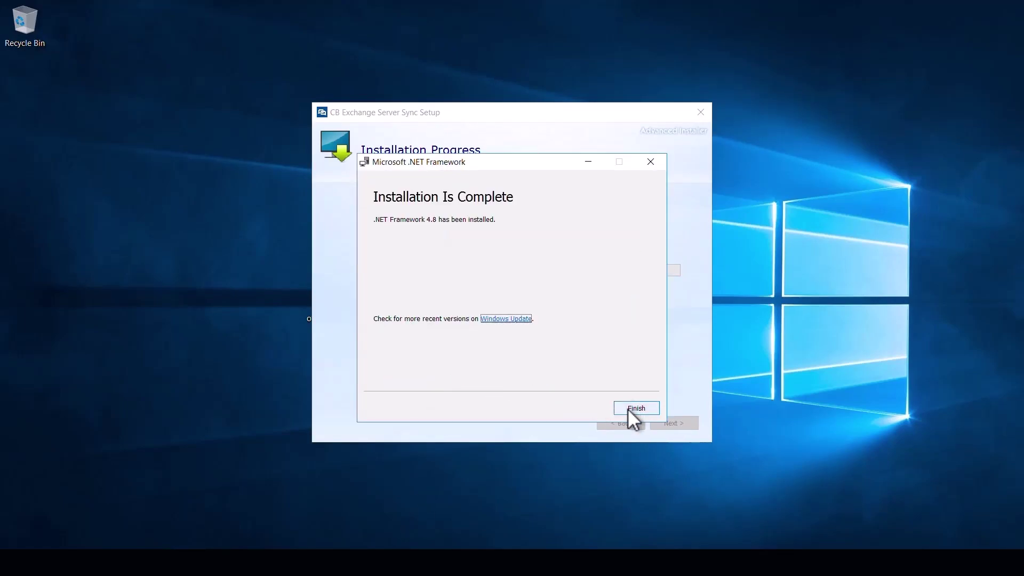
left_click(629, 409)
left_click(563, 304)
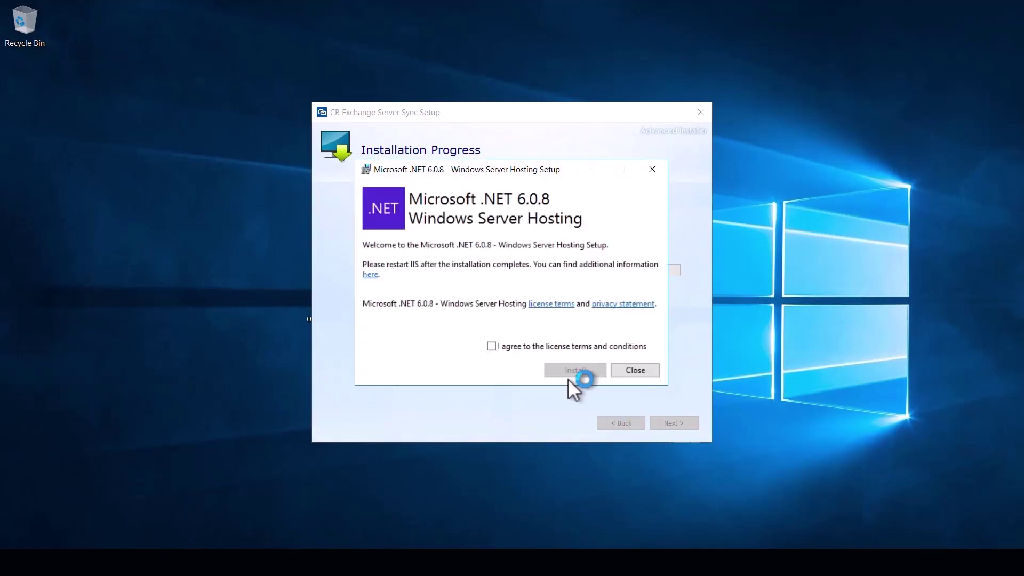
- Install .NET 6.0.8 Windows Server Hosting and the Windows Desktop Runtime
left_click(557, 347)
left_click(564, 368)
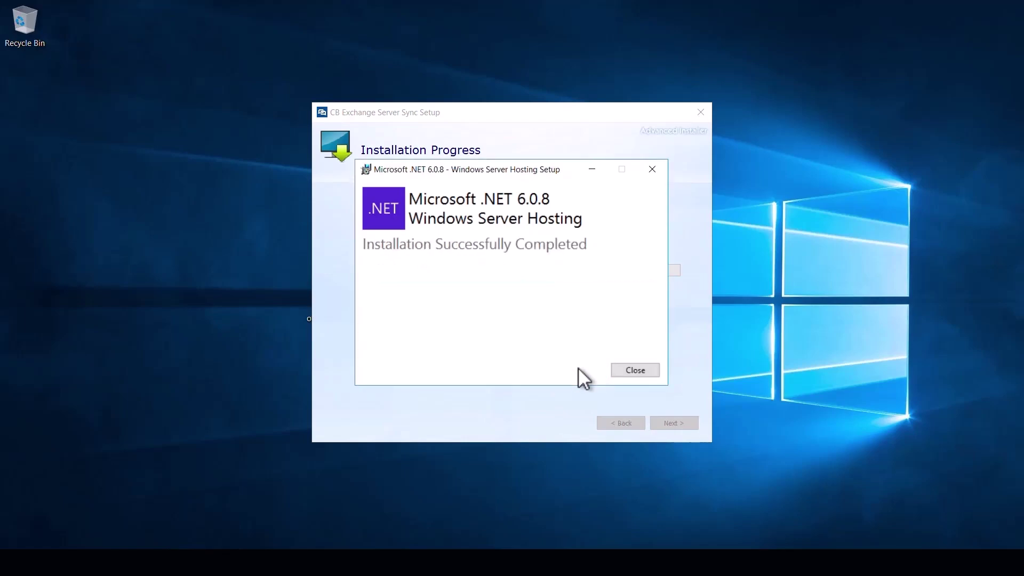
left_click(639, 368)
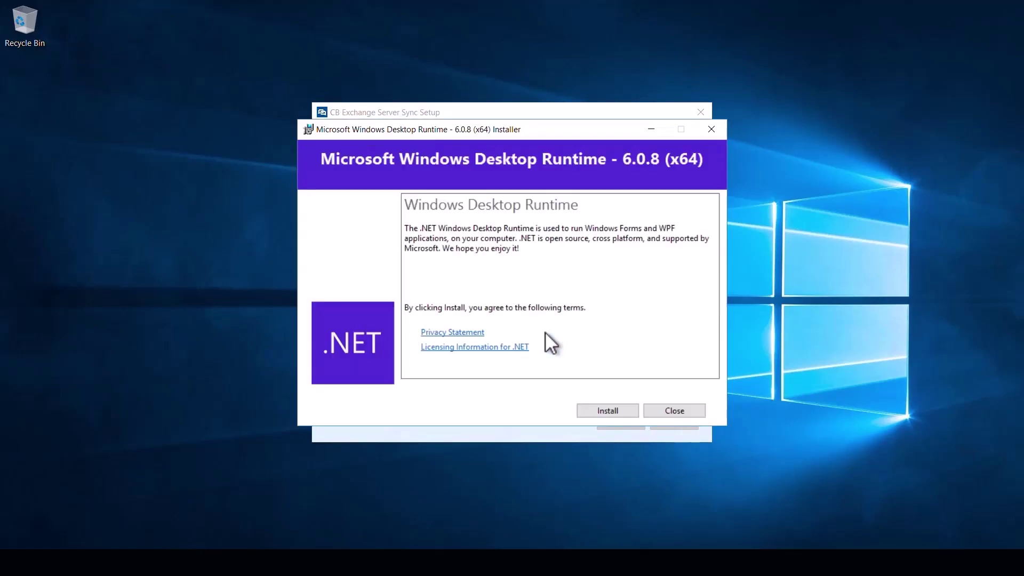
left_click(592, 416)
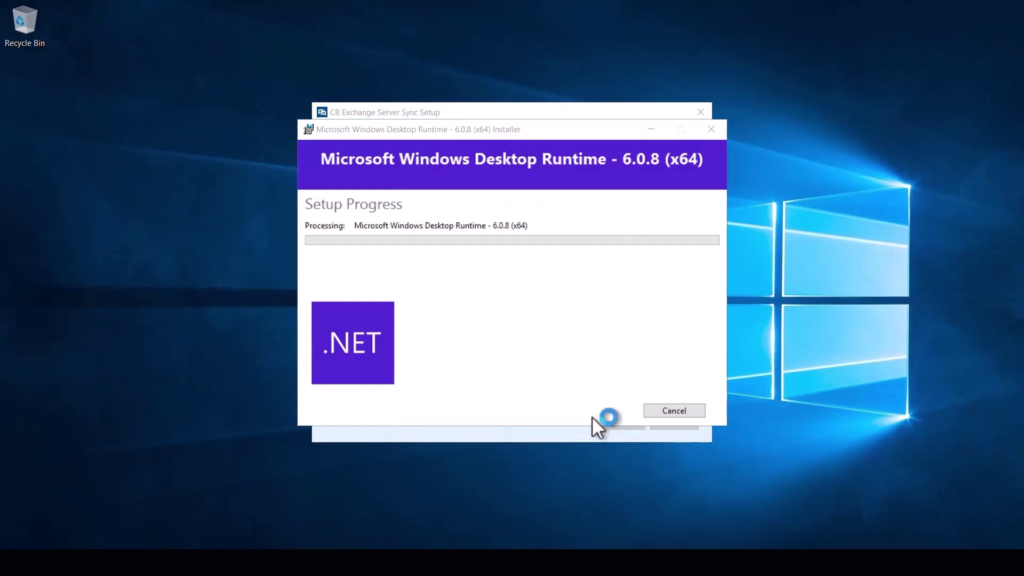
left_click(650, 412)
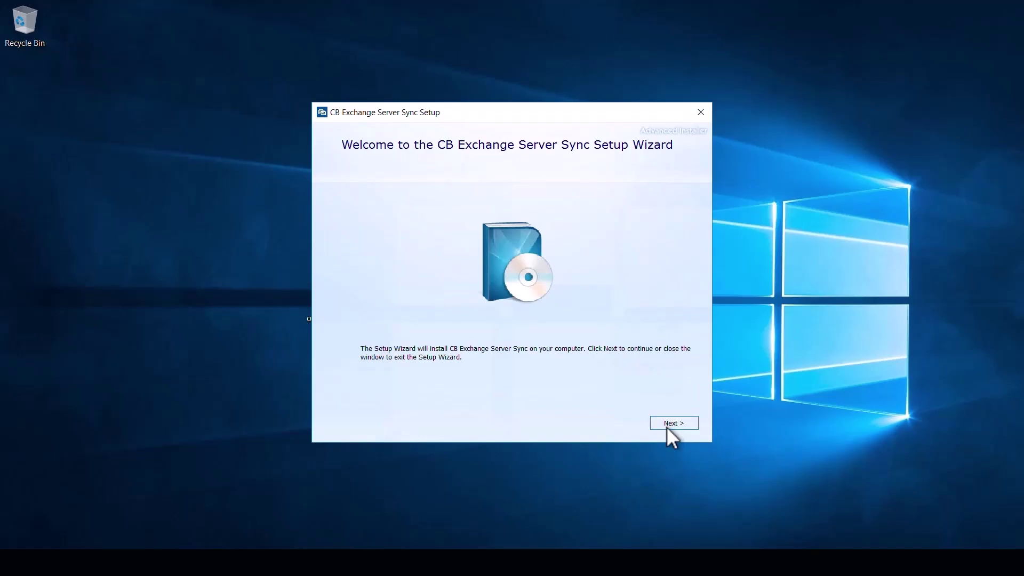
- Accept the Connecting Software licence and keep the default install folder
left_click(667, 426)
left_click_drag(685, 237, 690, 384)
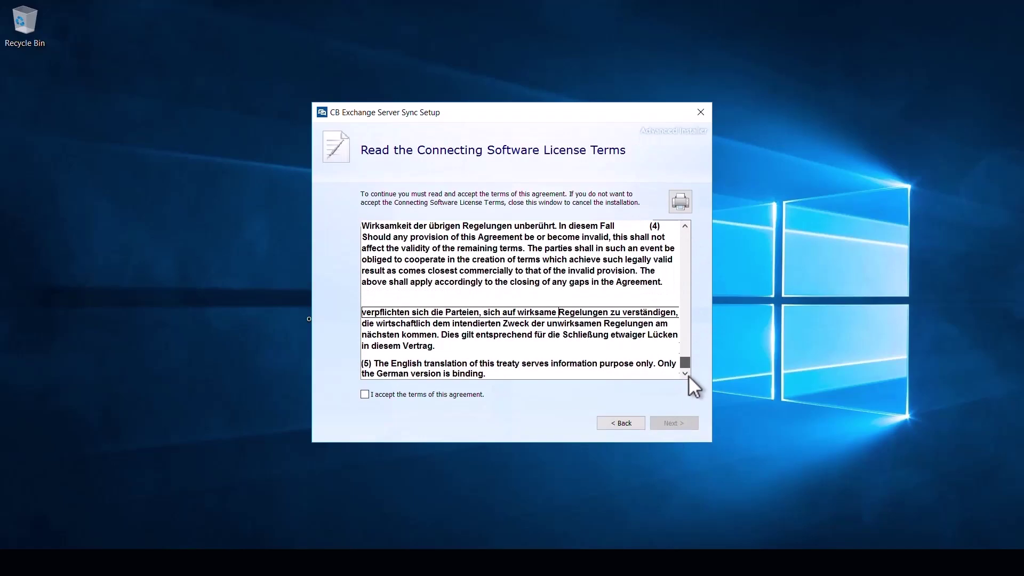
left_click(448, 395)
left_click(674, 419)
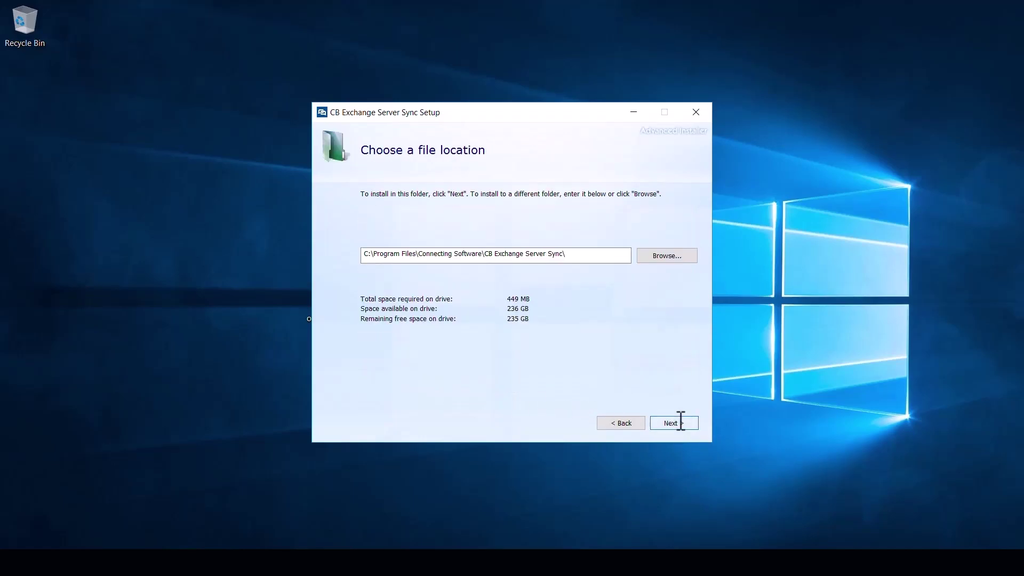
left_click(681, 421)
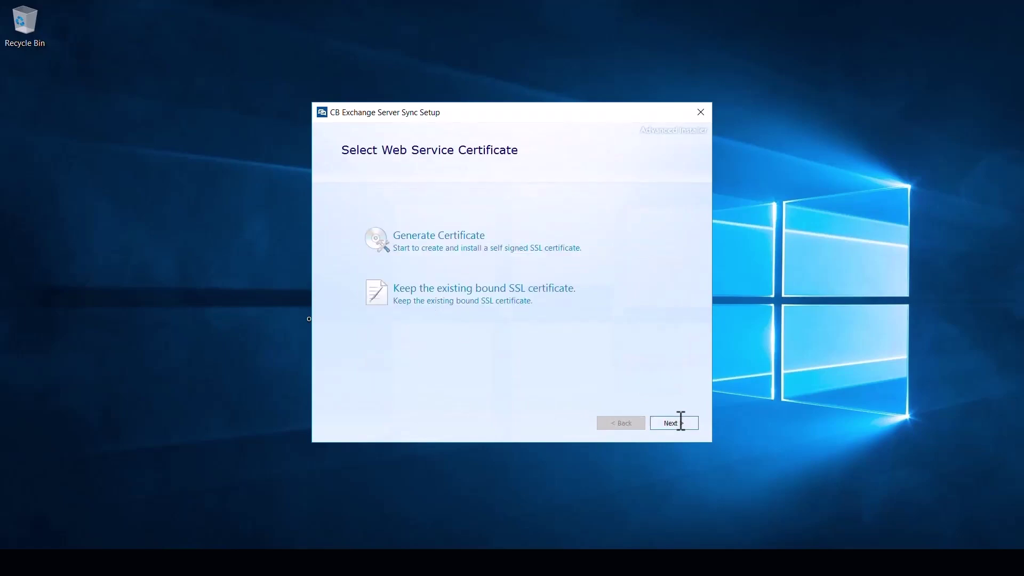
- Generate a self-signed certificate and connect to EX-DEMO\SQLEXPRESS with the sa login and password
left_click(467, 242)
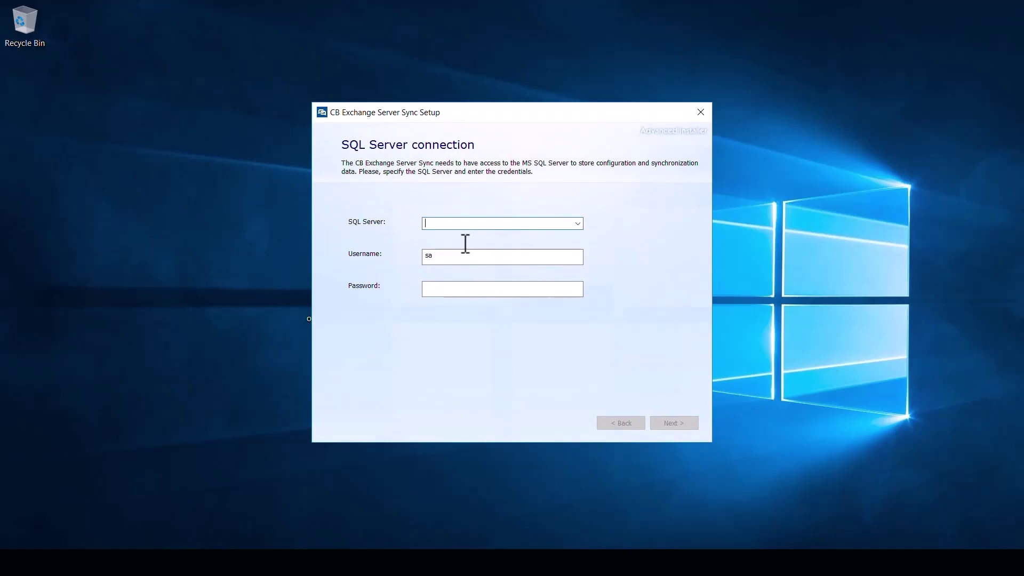
type("EX-DEMO\\SQLEXPRESS")
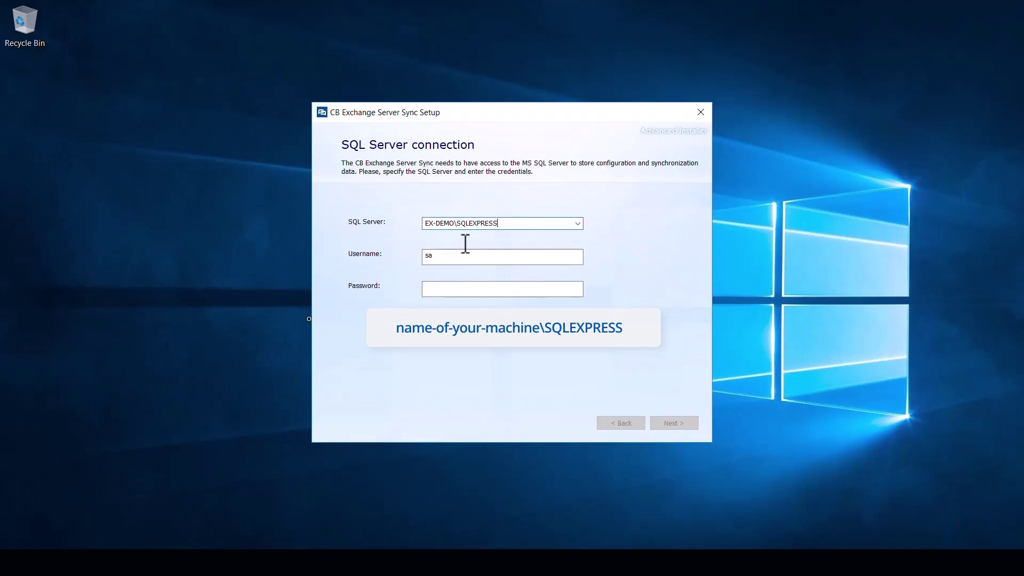
left_click(435, 289)
type("p")
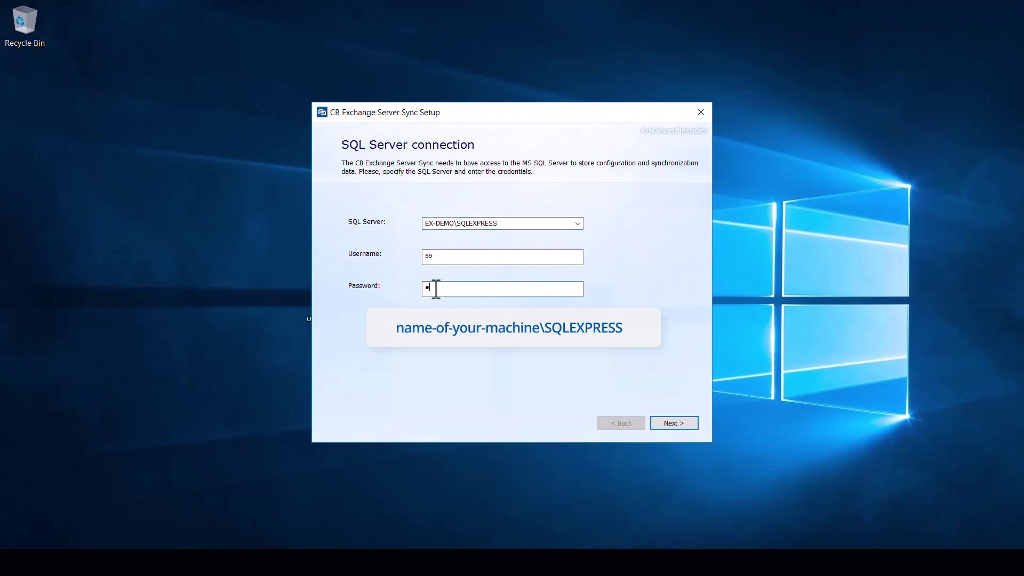
type("assword1")
left_click(671, 424)
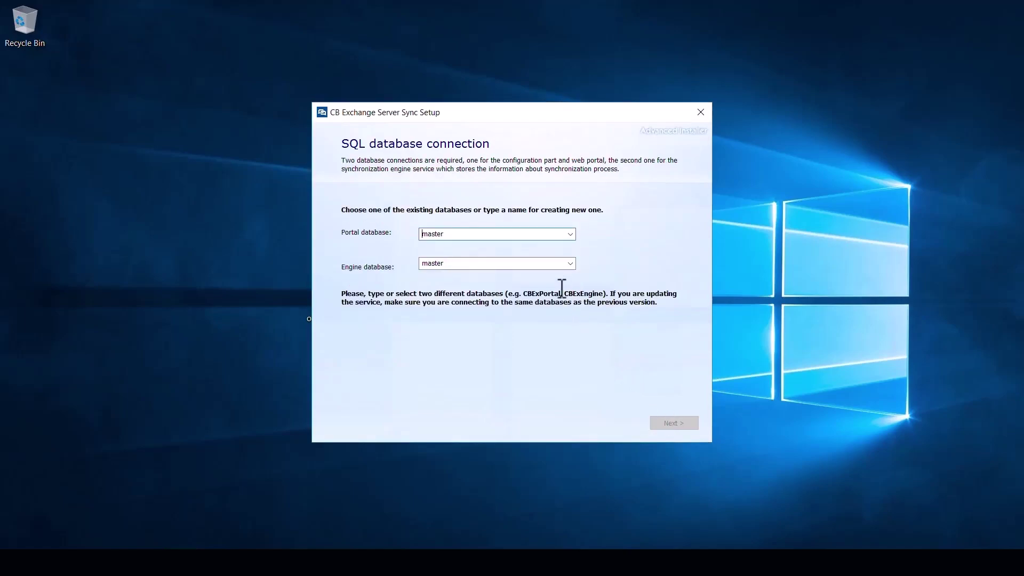
- Replace master with PortalDb as the portal database and enter EngineDb as the engine database
double_click(531, 235)
type("PortalD")
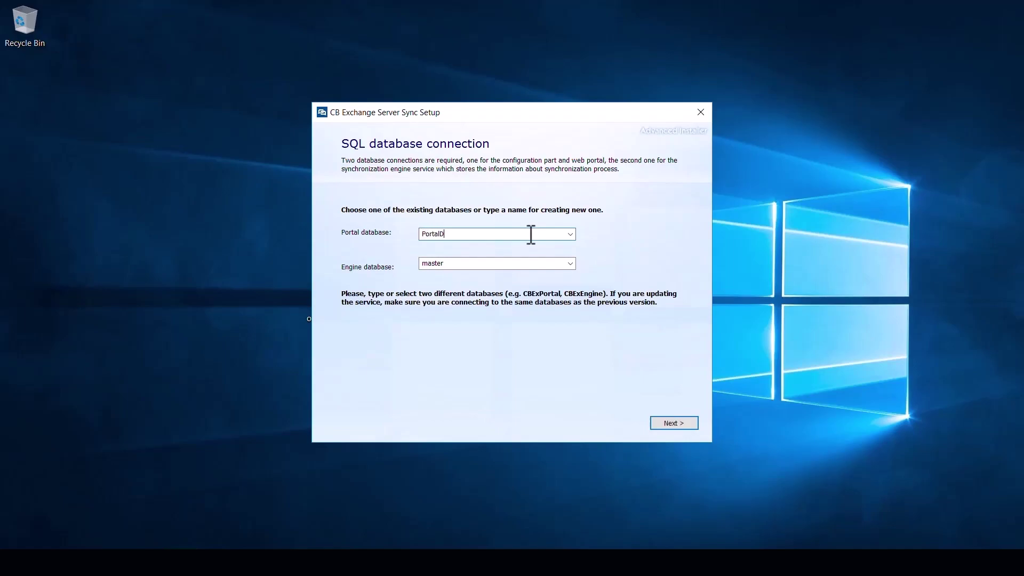
type("b")
key("Tab")
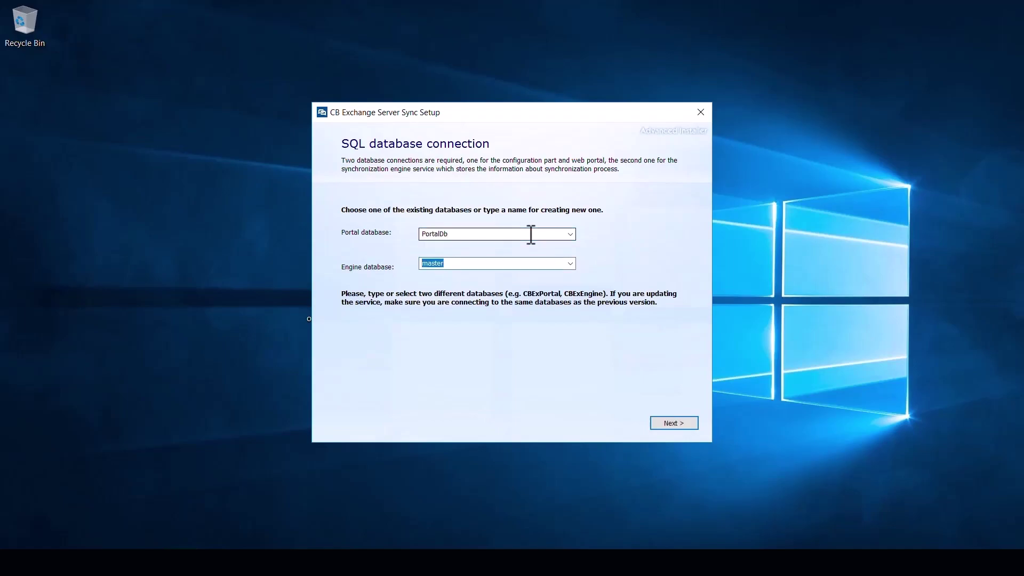
type("EngineDb")
left_click(656, 424)
left_click(656, 423)
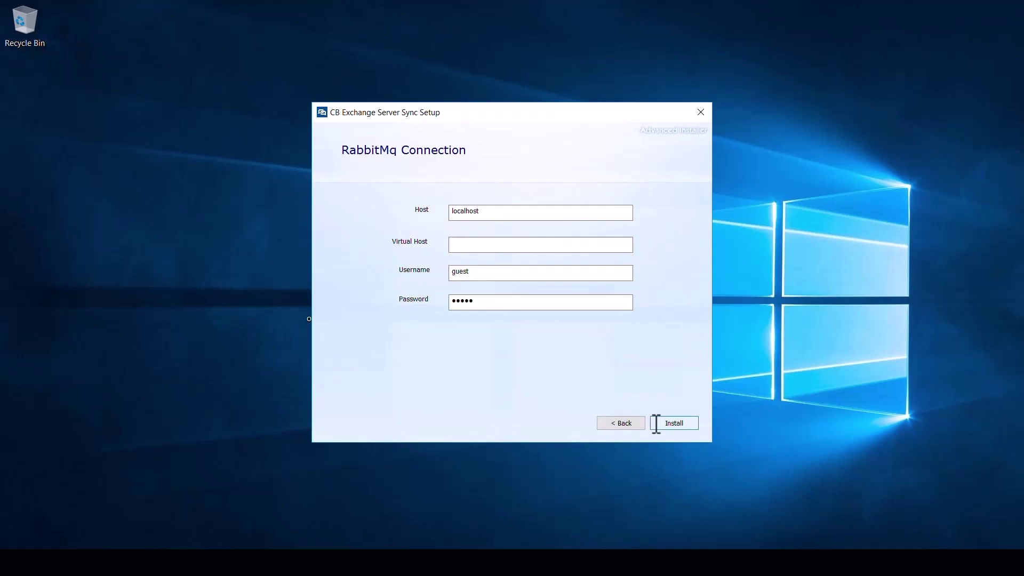
- Install CB Exchange Server Sync with the default localhost RabbitMQ connection settings
left_click(656, 423)
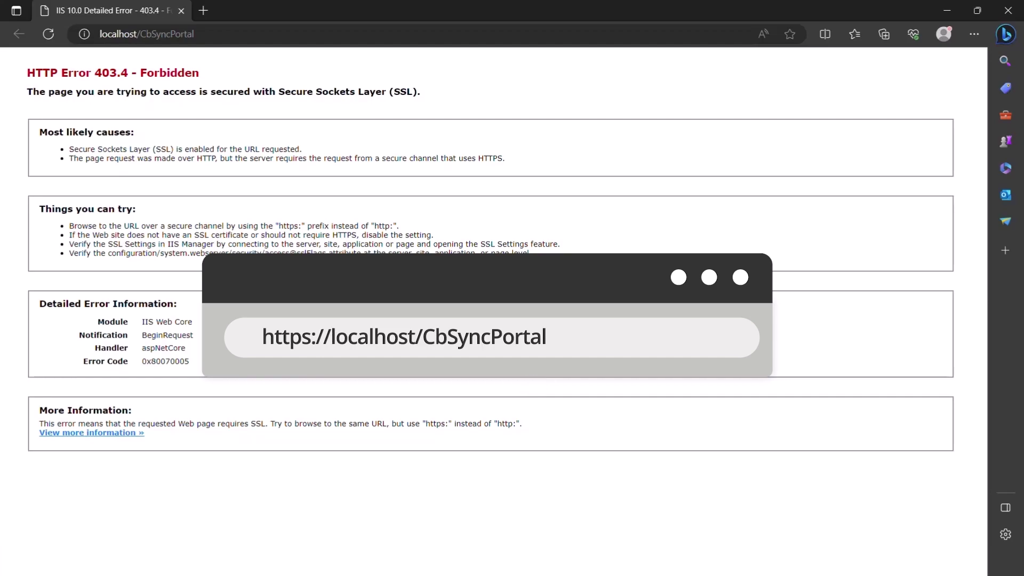
left_click(294, 41)
key("Home")
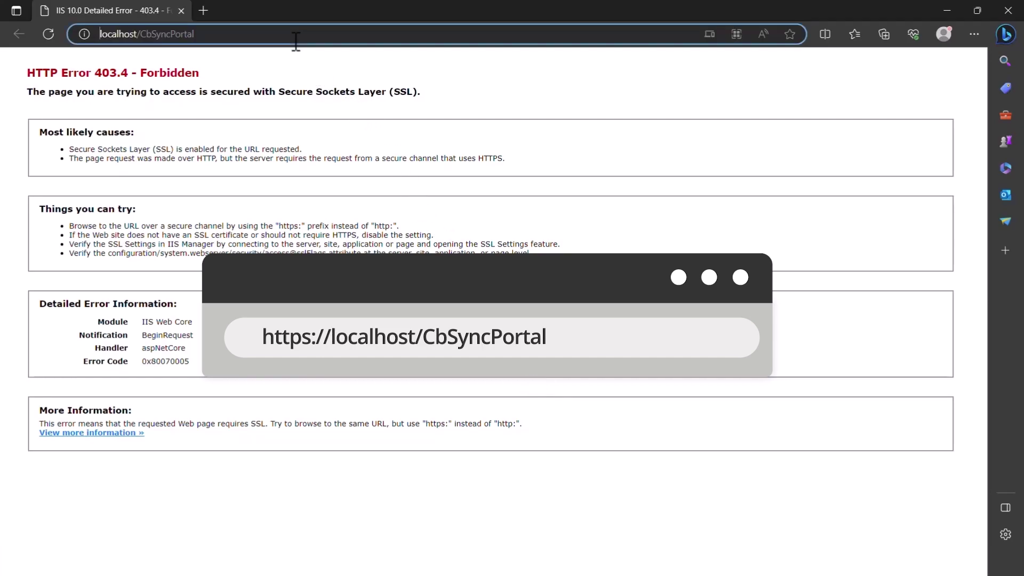
type("https://")
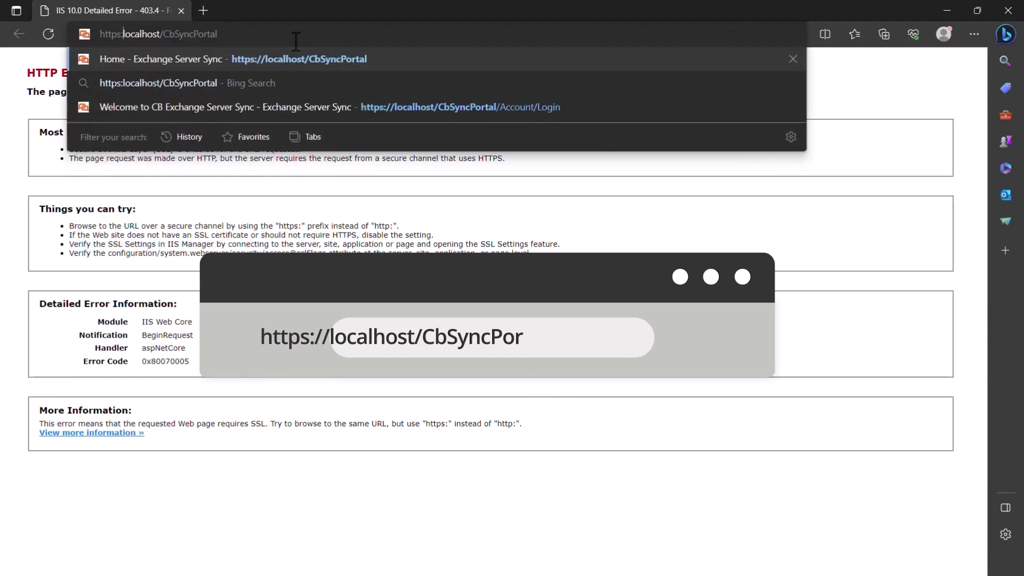
key("Return")
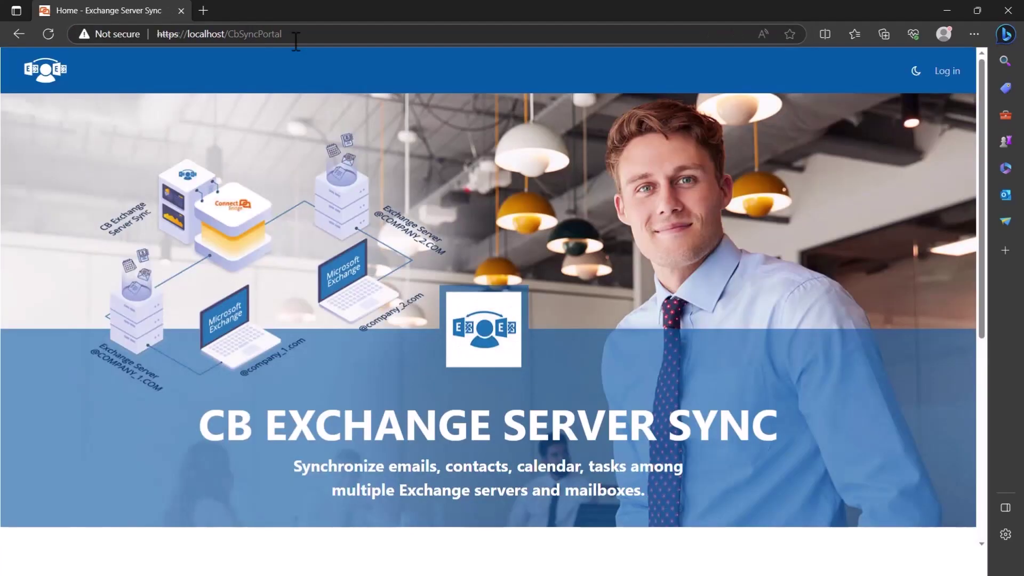